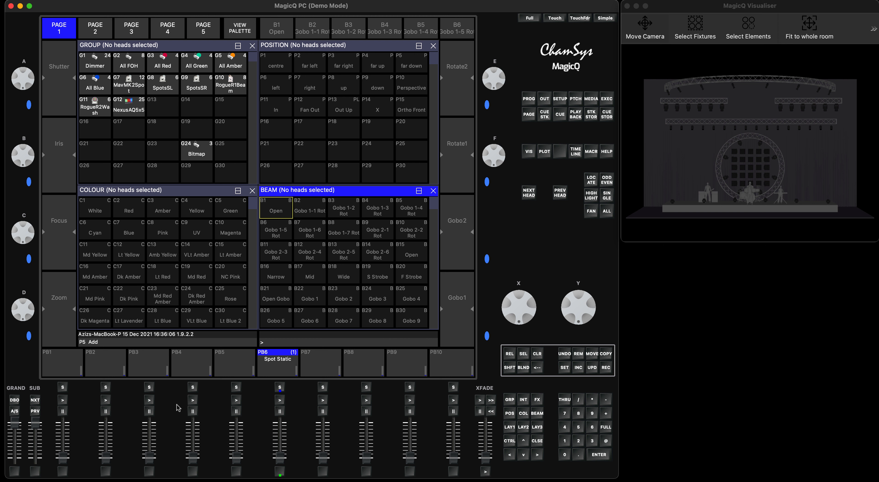
Check the playback pages, return to the one with Spot Static on PB6, and test its fader up to full and back down
left_click(34, 410)
left_click(35, 411)
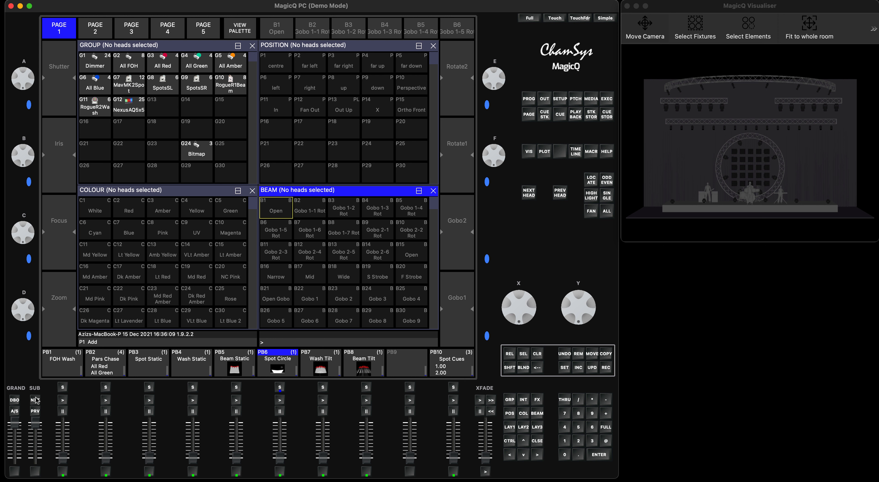
left_click(36, 400)
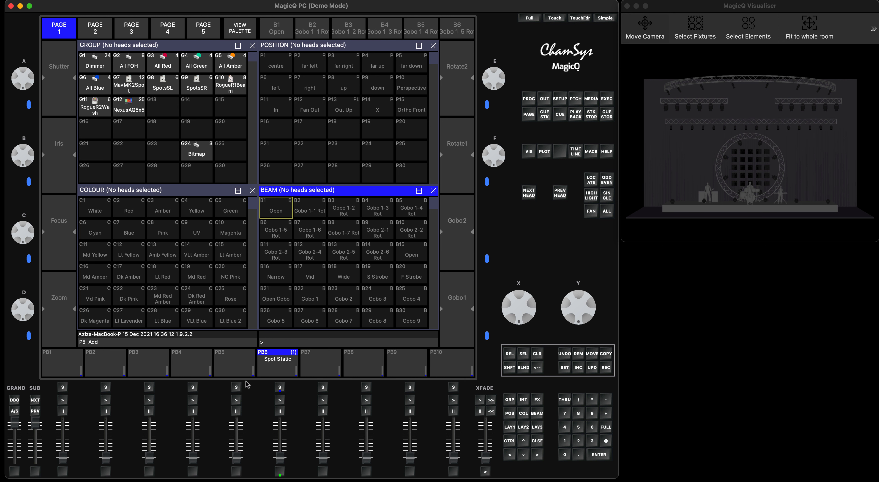
left_click_drag(281, 459, 282, 402)
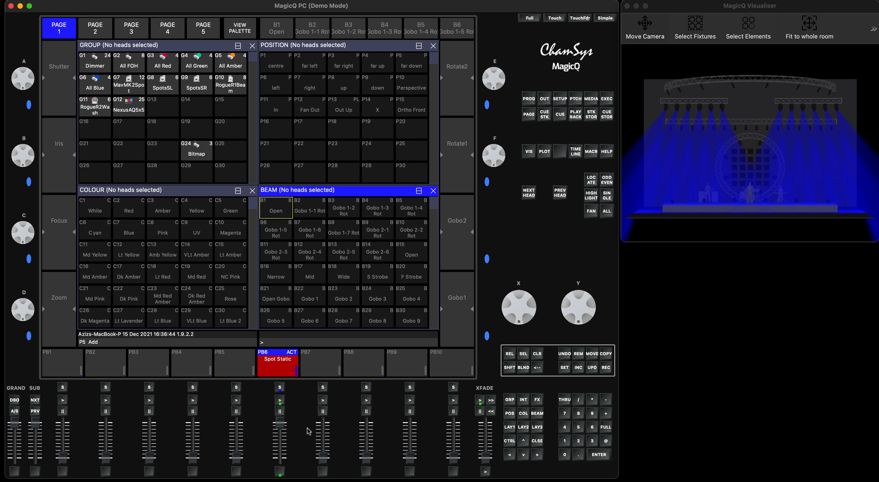
left_click_drag(280, 423, 277, 466)
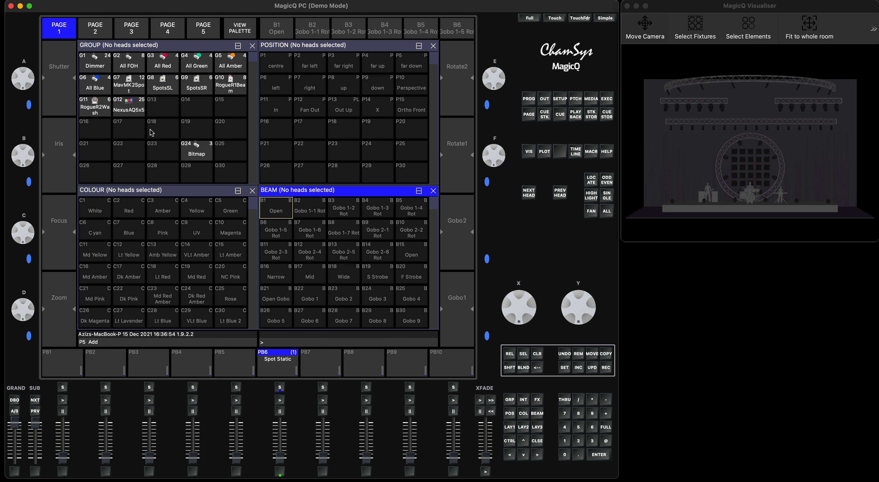
left_click(133, 90)
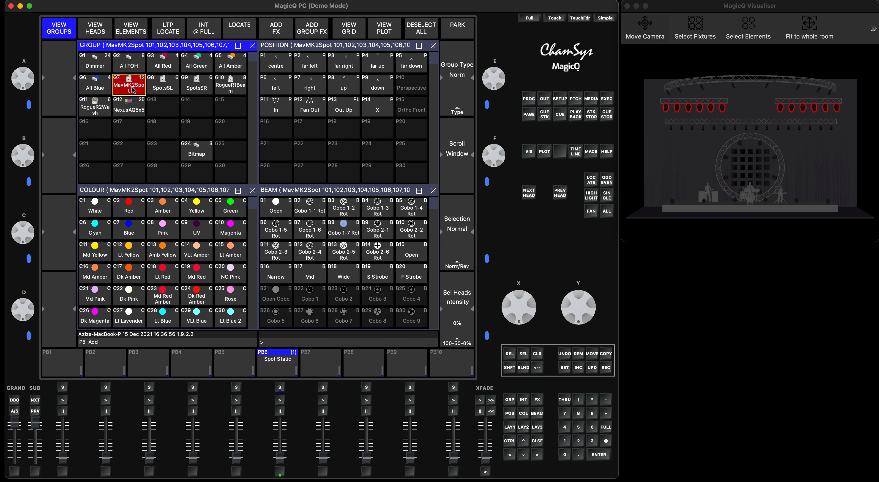
left_click(595, 180)
left_click(537, 353)
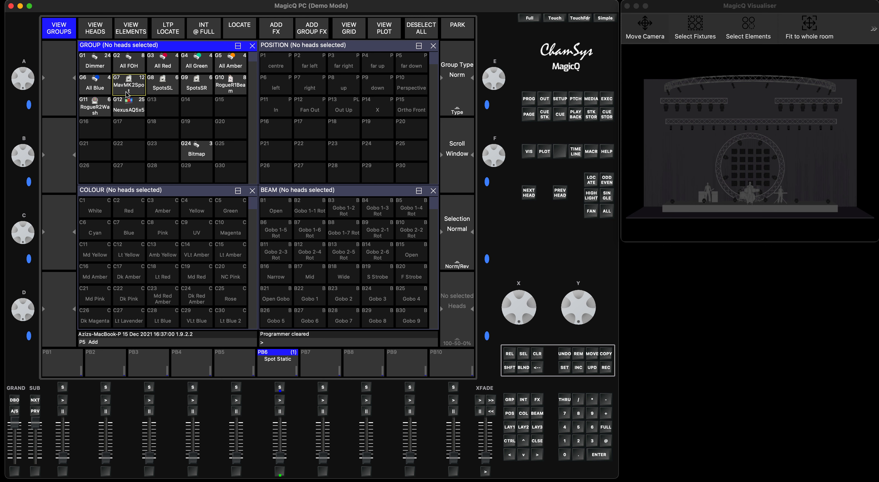
Select the MavMK2Spot group, bring the Spot Static playback to full and set the group's Strobe to 211 (Rnd S>F)
left_click(130, 83)
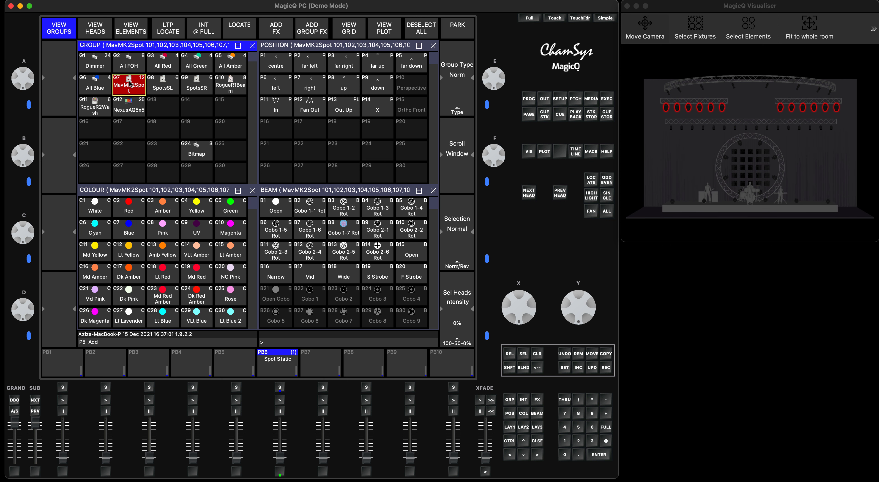
left_click(537, 413)
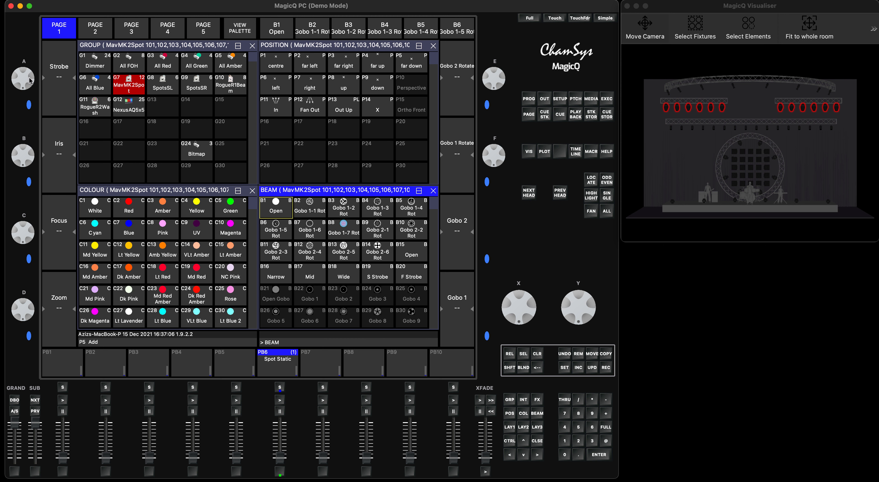
scroll(29, 80, "down", 1)
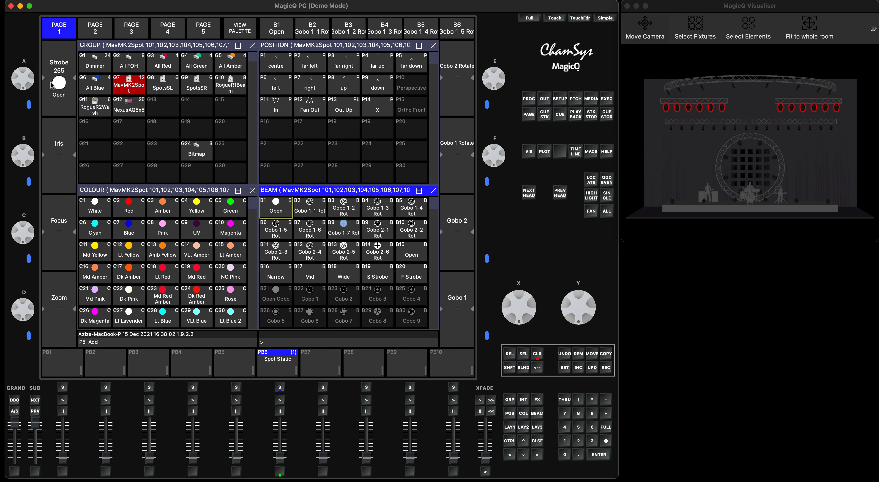
left_click_drag(280, 457, 280, 410)
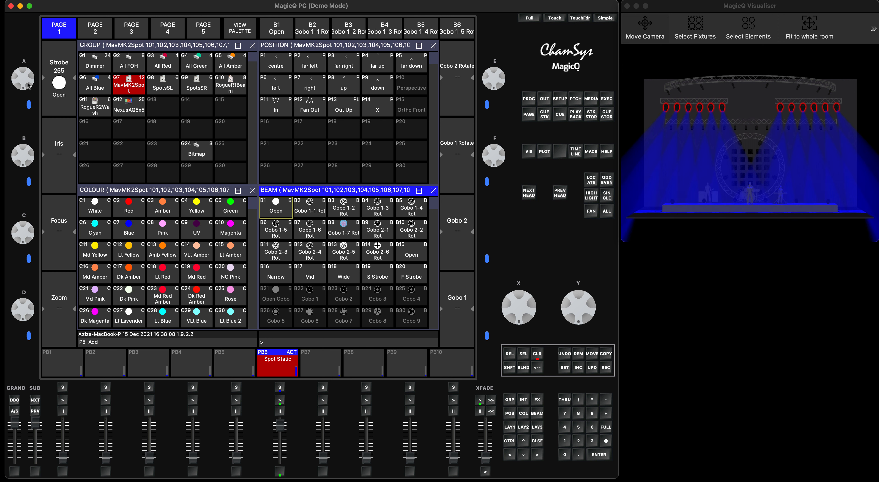
left_click_drag(27, 78, 25, 68)
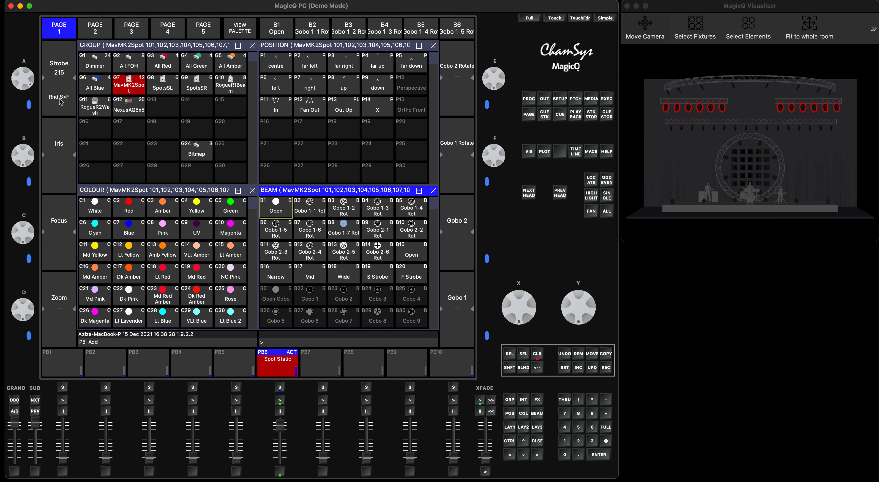
left_click_drag(33, 84, 32, 78)
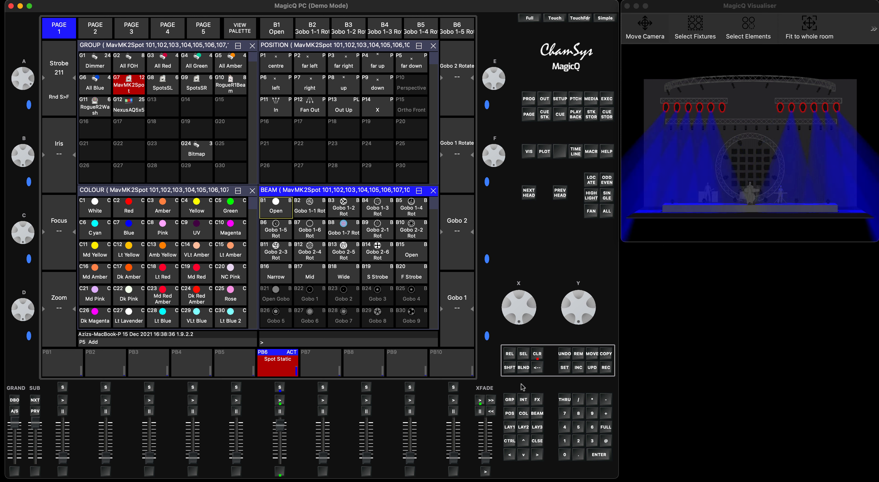
Record the programmed strobe values onto playback PB10, checking them in the programmer's advanced view before storing
left_click(605, 368)
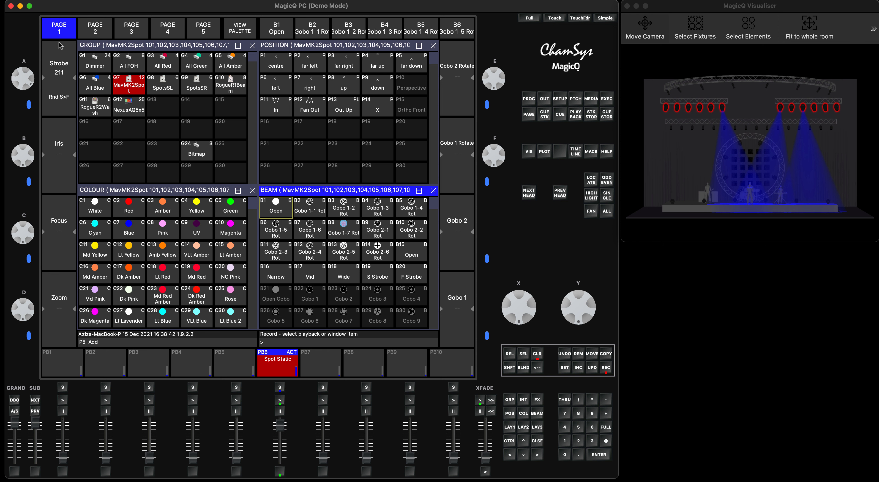
left_click(533, 98)
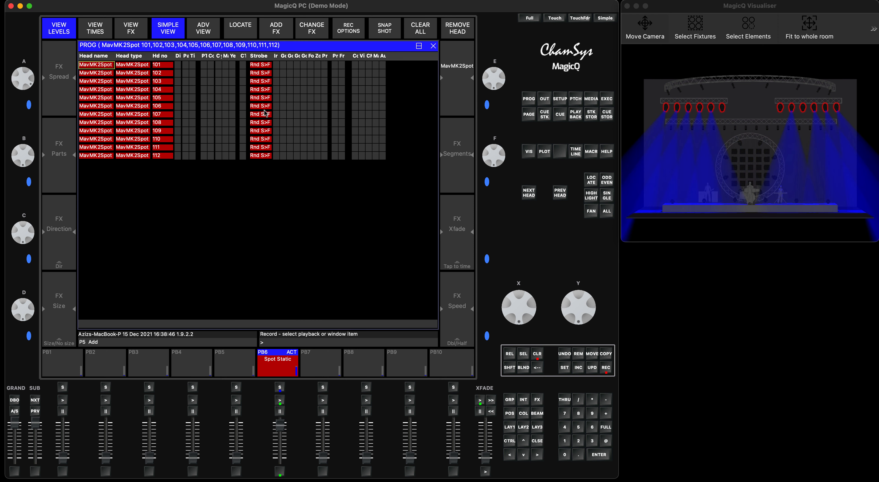
left_click(201, 21)
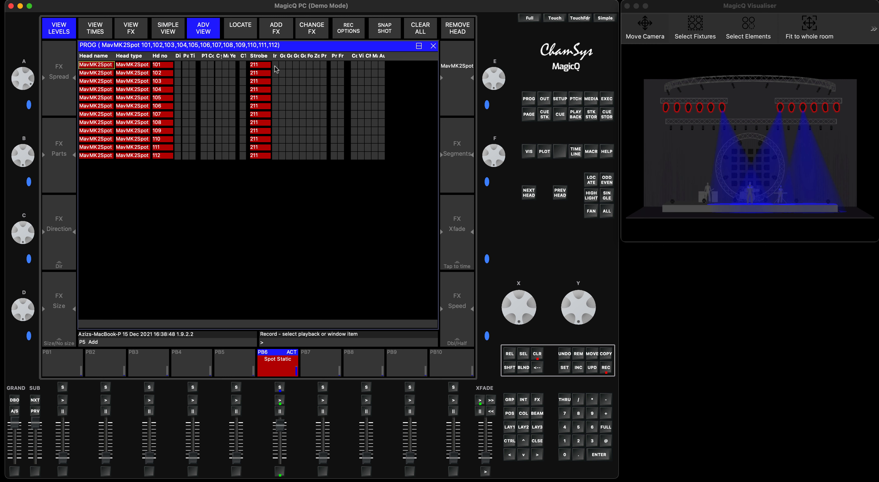
left_click(452, 387)
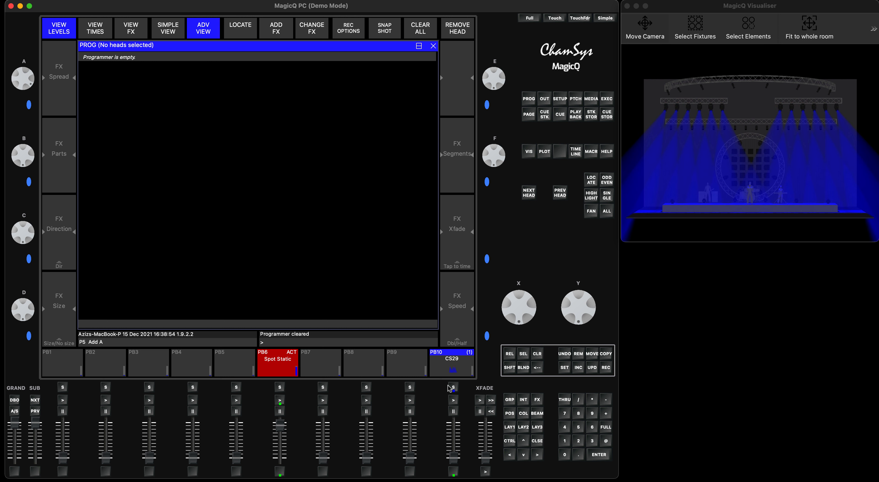
left_click(433, 46)
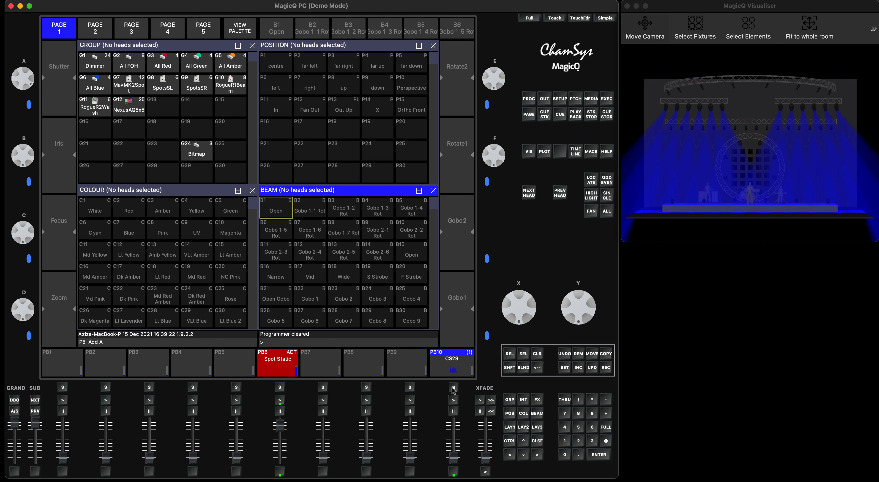
In PB10's cue stack options, set Fader controls HTP chans to No and Fader controls LTP (IPCB) chans to Yes
left_click(453, 388)
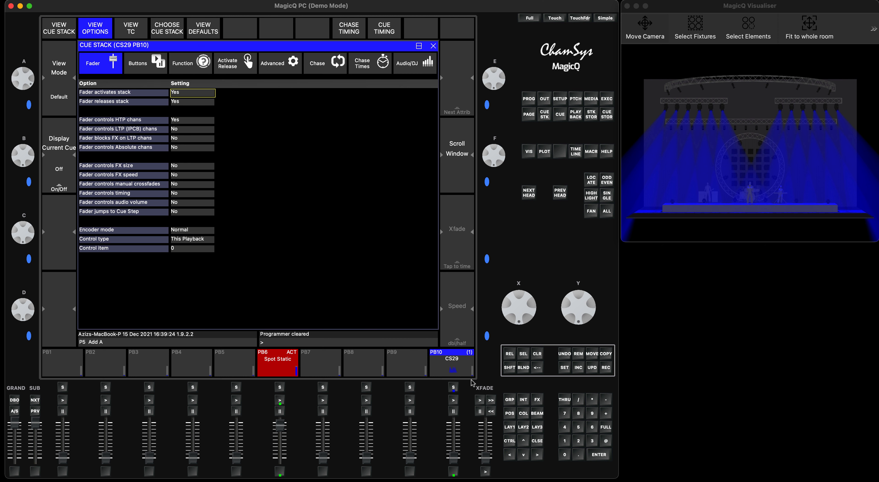
left_click(273, 65)
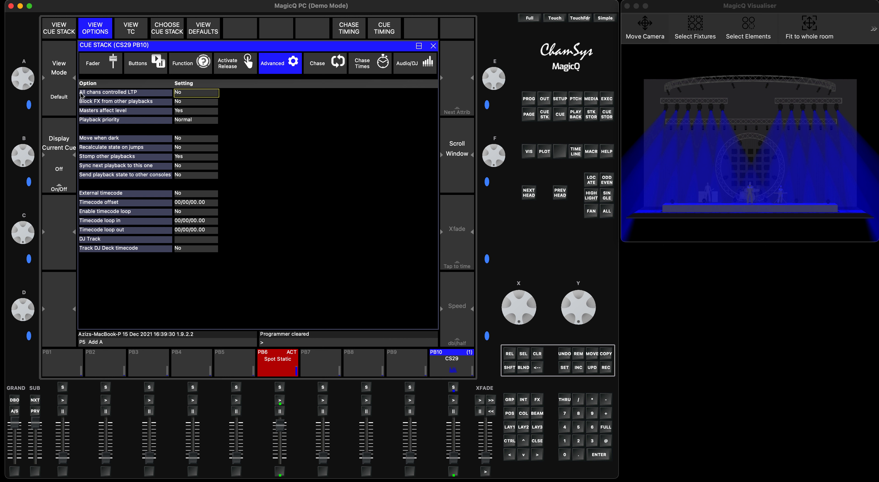
left_click(180, 94)
left_click(282, 98)
left_click(107, 71)
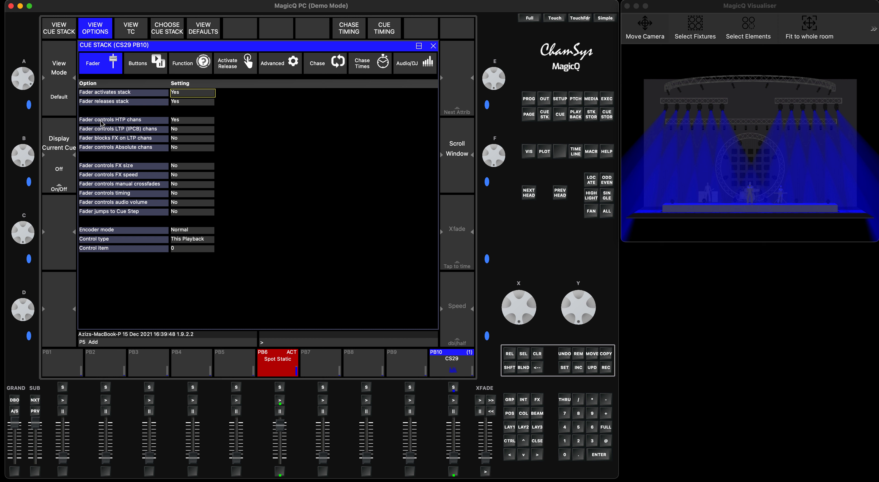
left_click(176, 120)
left_click(600, 457)
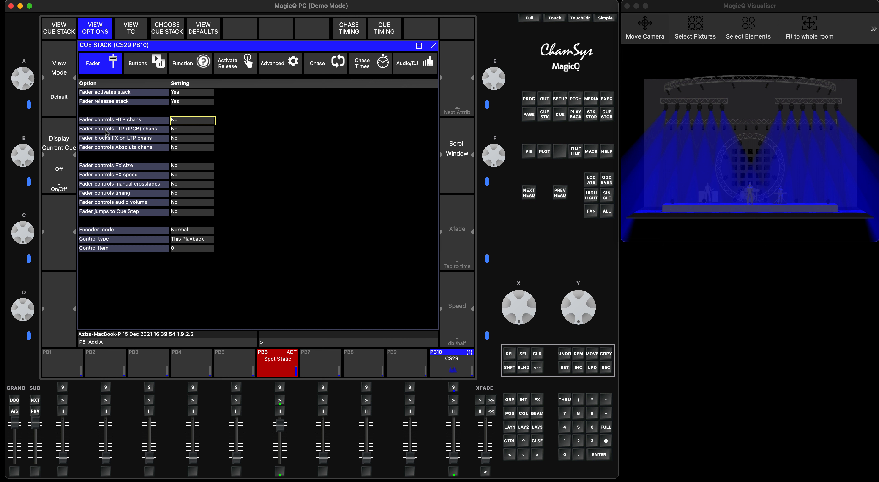
left_click(181, 129)
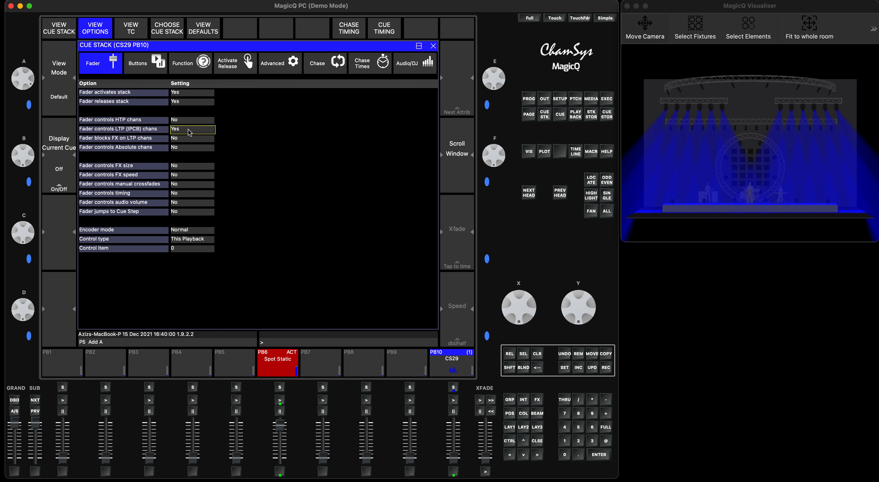
left_click(537, 440)
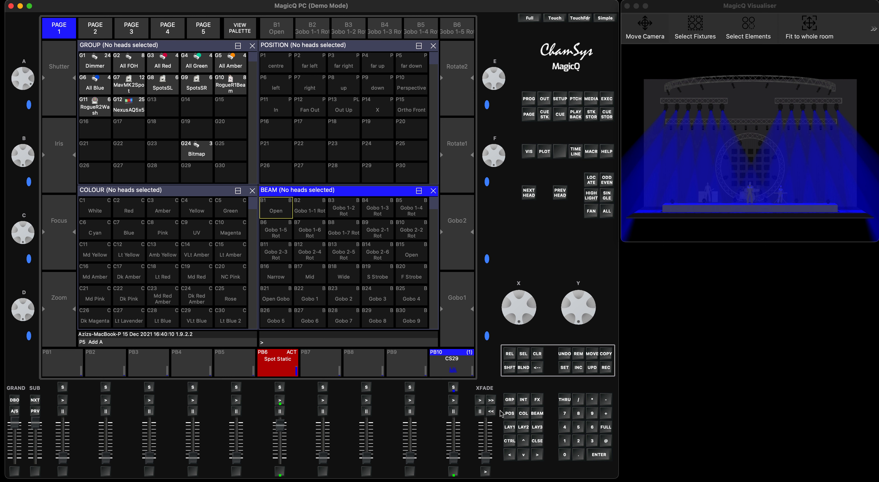
Display the raw output values of all heads and make Spot Static on PB6 the current playback
left_click(546, 99)
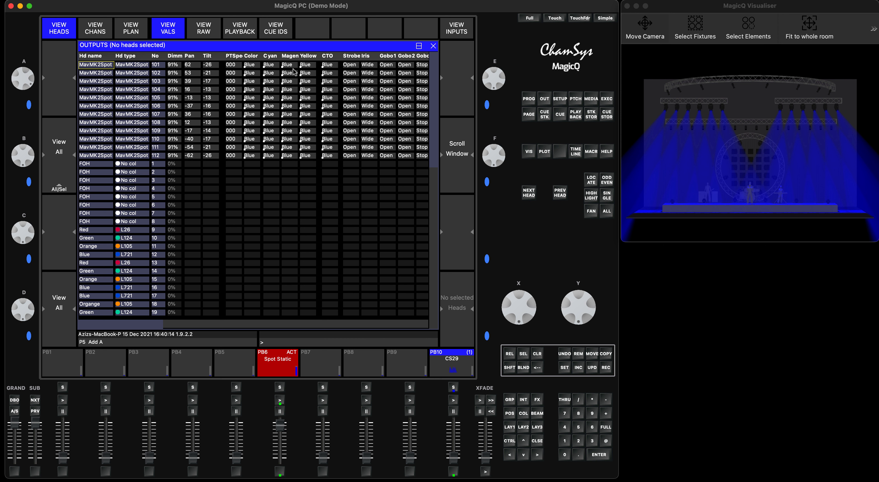
left_click(203, 29)
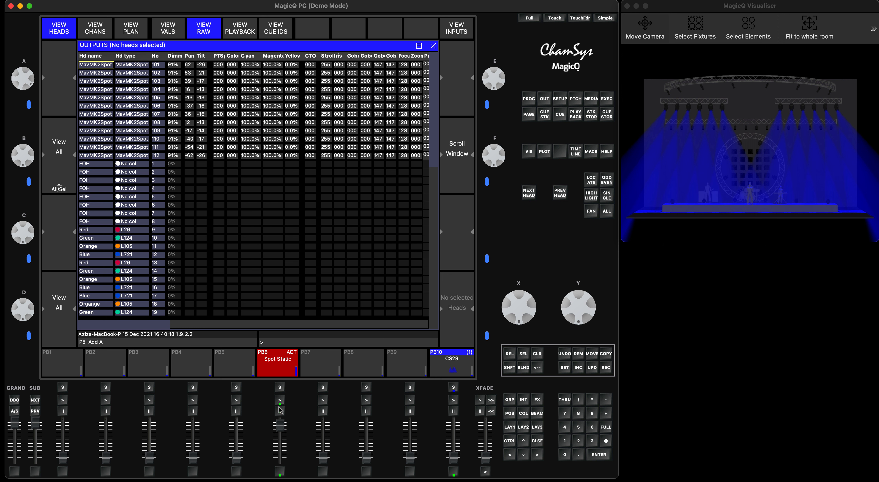
left_click(280, 387)
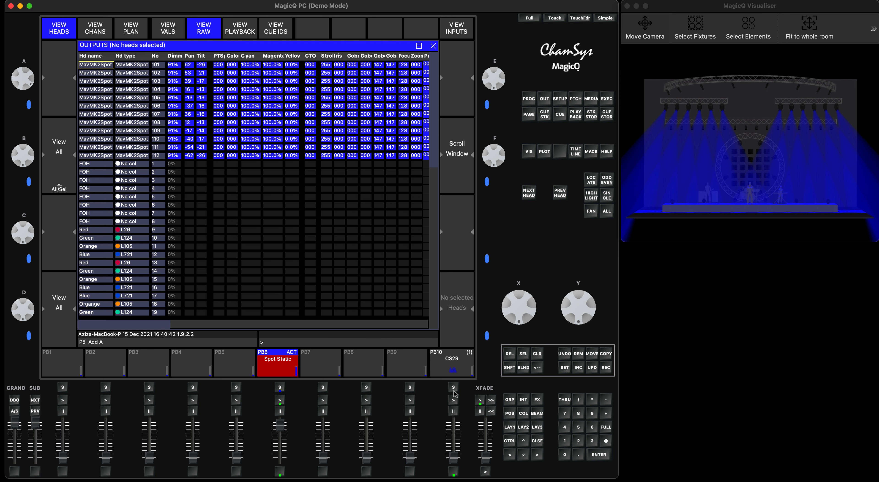
Test the PB10 strobe fader gradually up to full and back to zero, watching the Strobe output values, and close the outputs view
left_click_drag(453, 457, 454, 451)
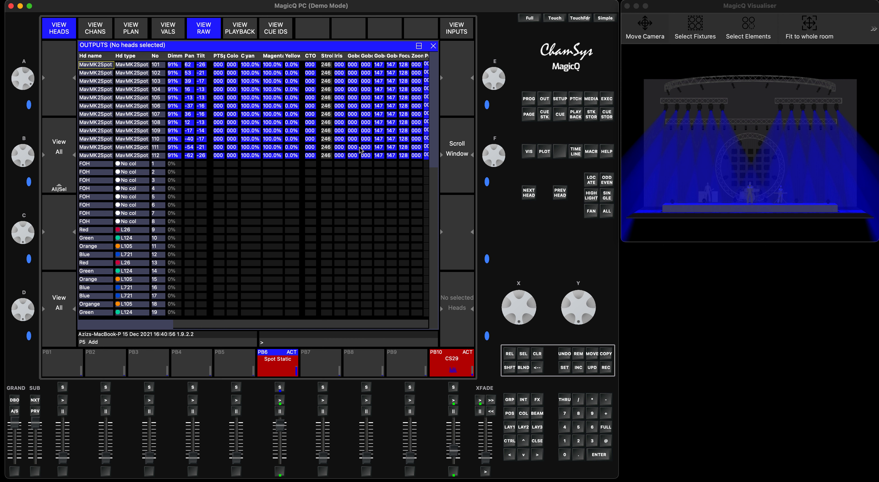
left_click(326, 81)
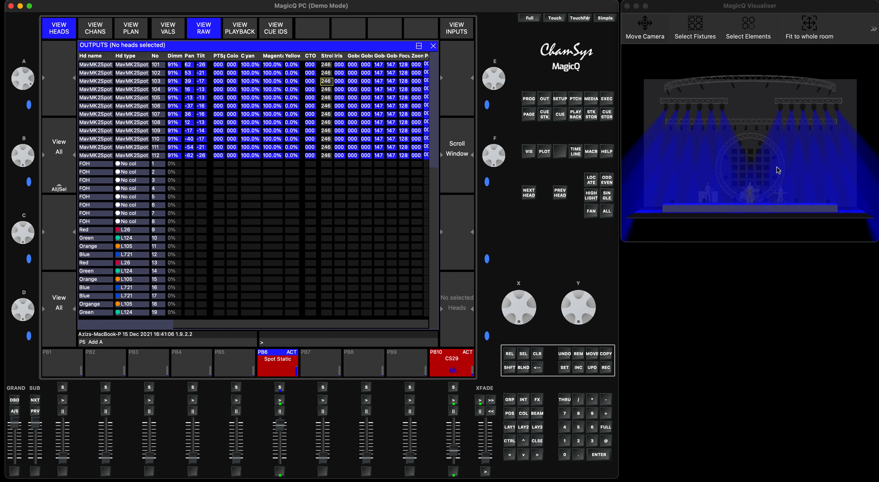
left_click_drag(457, 451, 458, 439)
left_click_drag(454, 437, 454, 423)
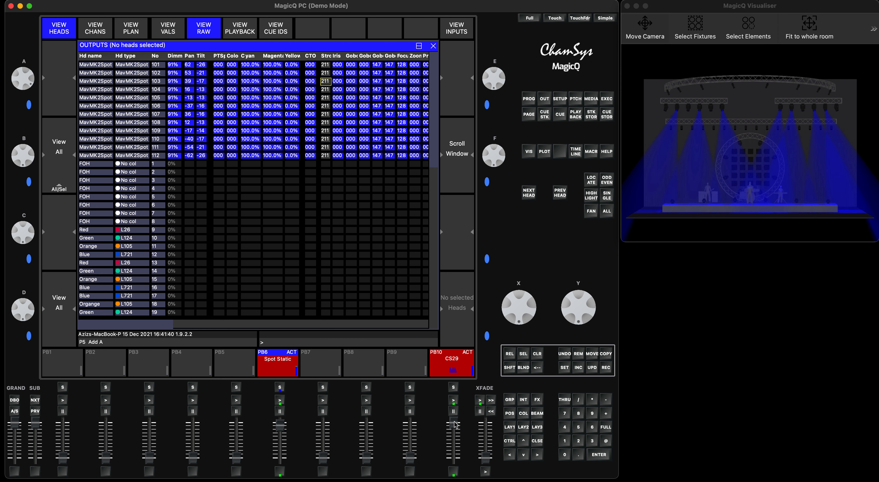
left_click_drag(454, 431, 453, 474)
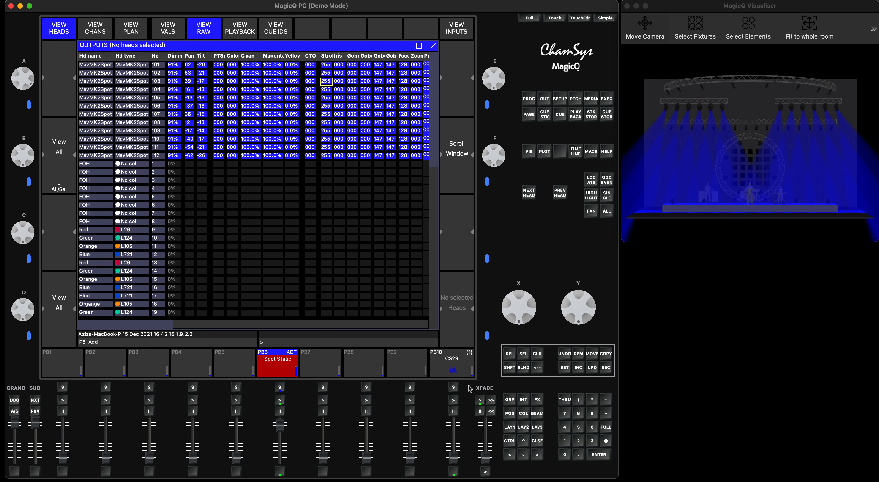
left_click(537, 440)
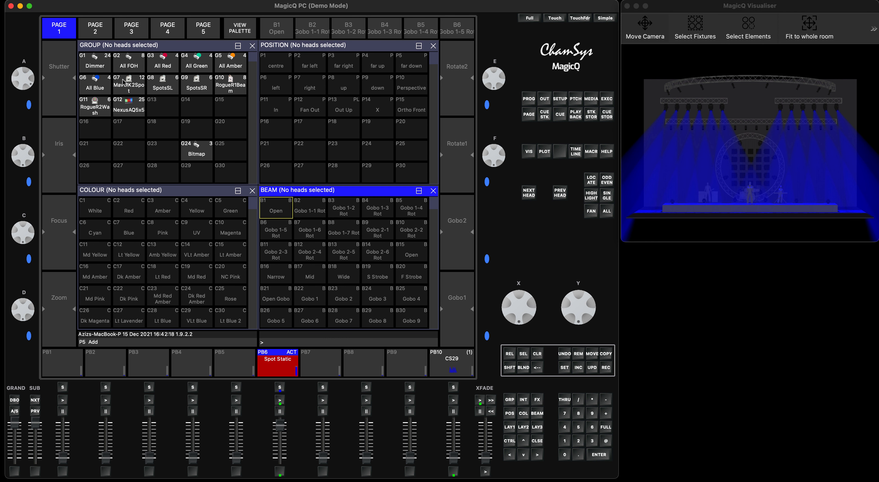
Select the MavMK2Spot group and apply the Shut open beam palette (B59) to it
left_click(124, 82)
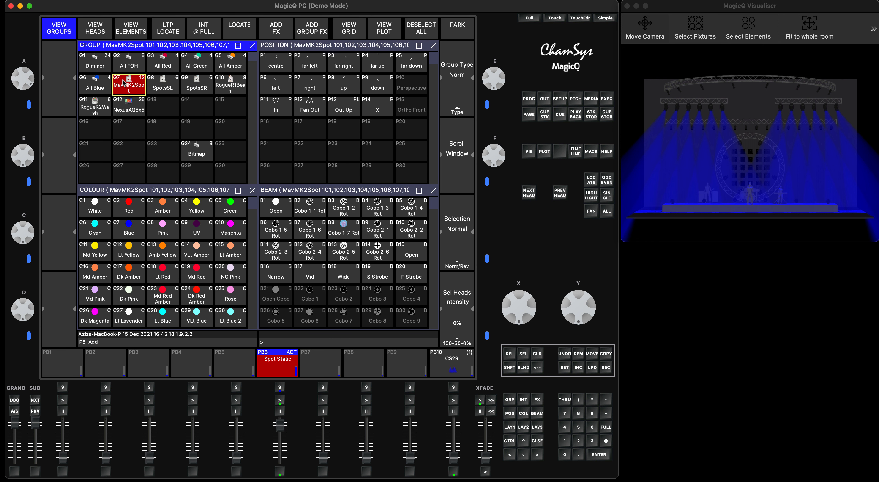
left_click(405, 192)
key("Down")
key("Down")
key("Down")
key("Down")
key("Down")
key("Down")
key("Down")
key("Down")
key("Down")
key("Down")
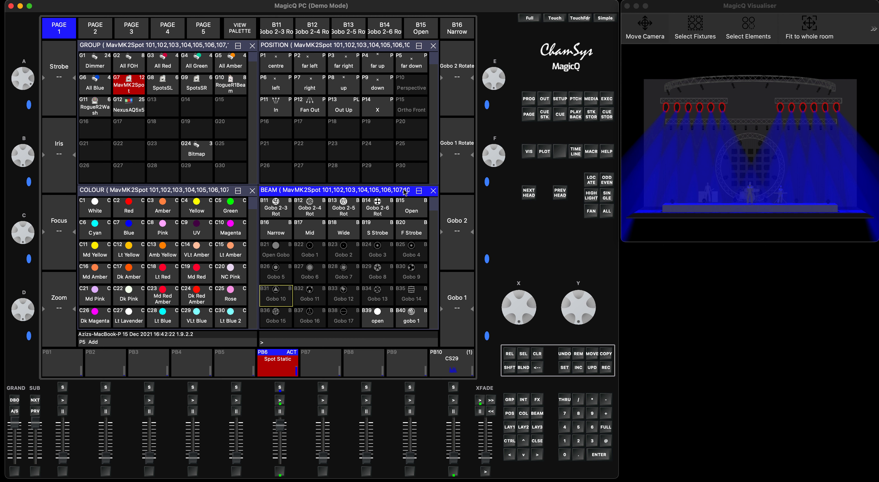
key("Down")
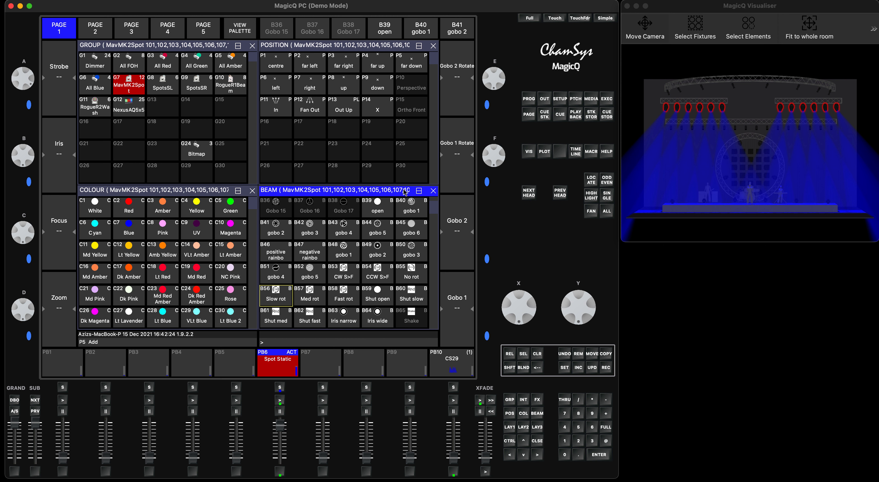
left_click(372, 295)
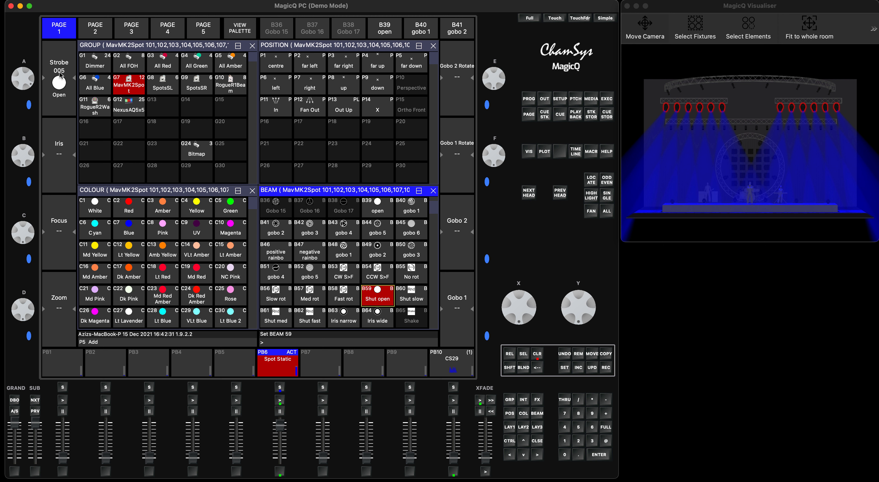
Merge the Shut open strobe setting into Spot Static on PB6, test it with the PB10 fader, and return both faders to zero
left_click(607, 368)
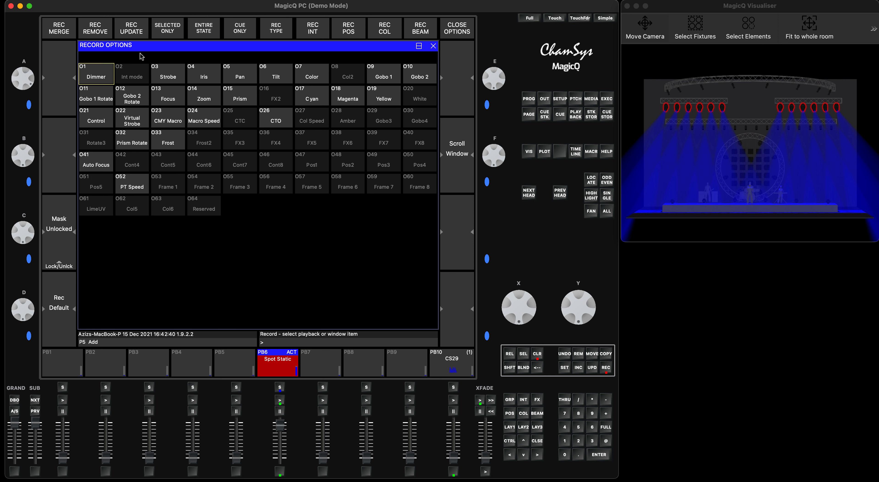
left_click(59, 29)
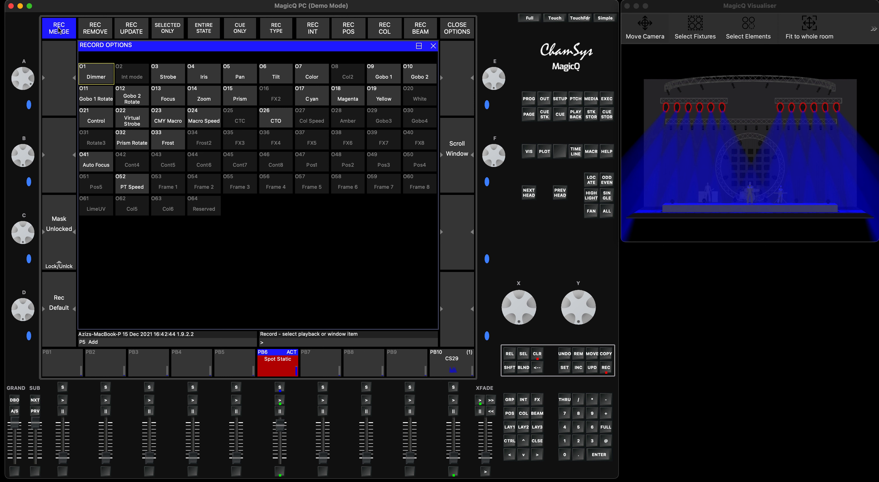
left_click(537, 442)
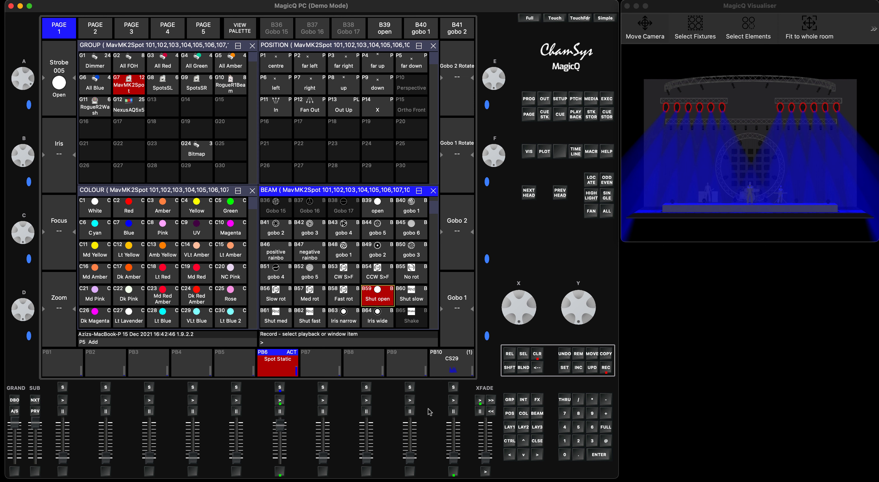
left_click(280, 400)
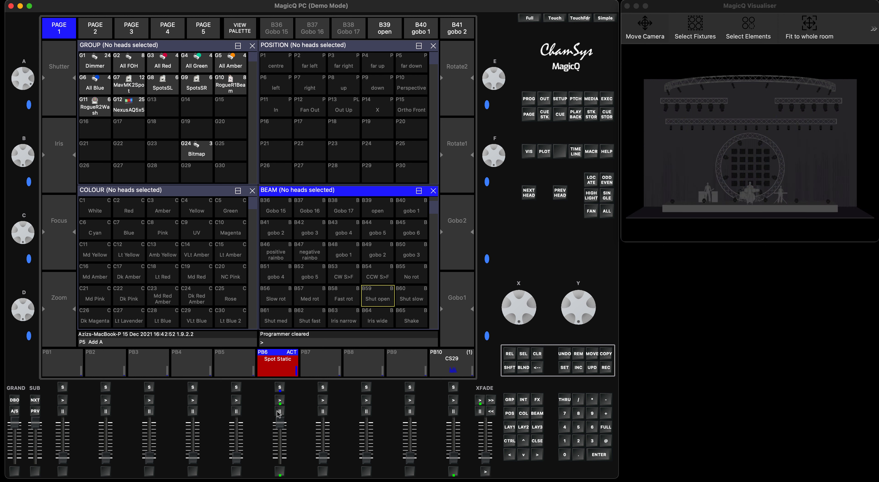
mouse_move(454, 461)
left_mouse_down()
mouse_move(452, 426)
mouse_move(453, 457)
left_mouse_up()
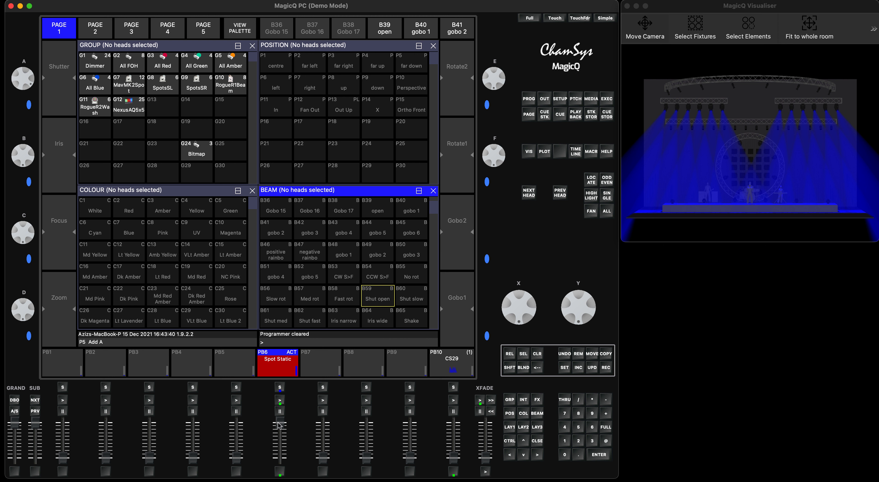
left_click_drag(280, 424, 279, 457)
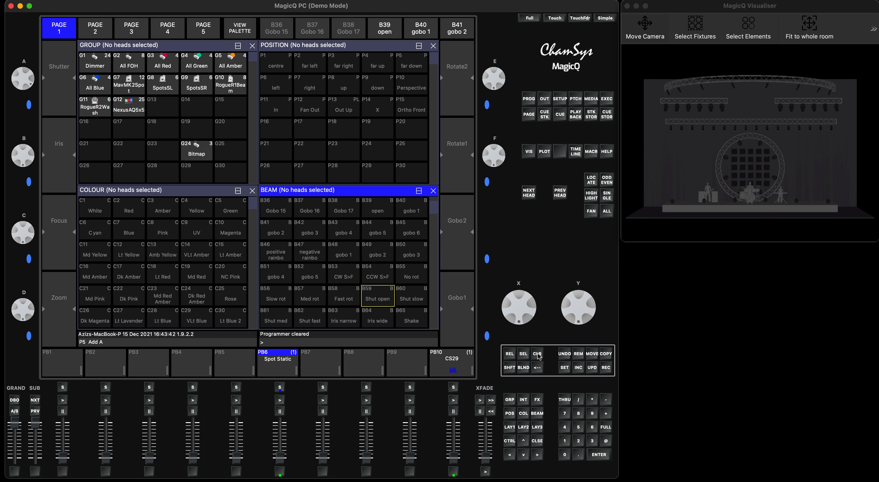
Locate the MavMK2Spot group, check the Strobe value that Locate gives in the beam attributes, and clear the programmer
left_click(125, 85)
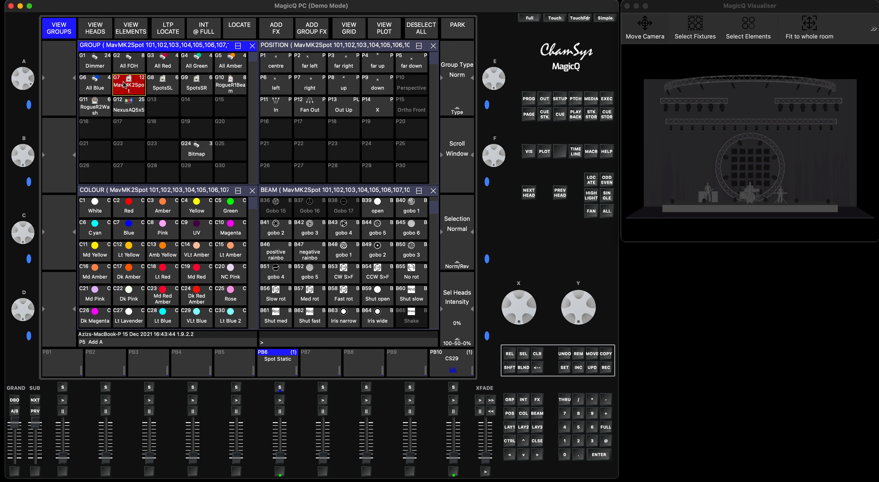
left_click(591, 180)
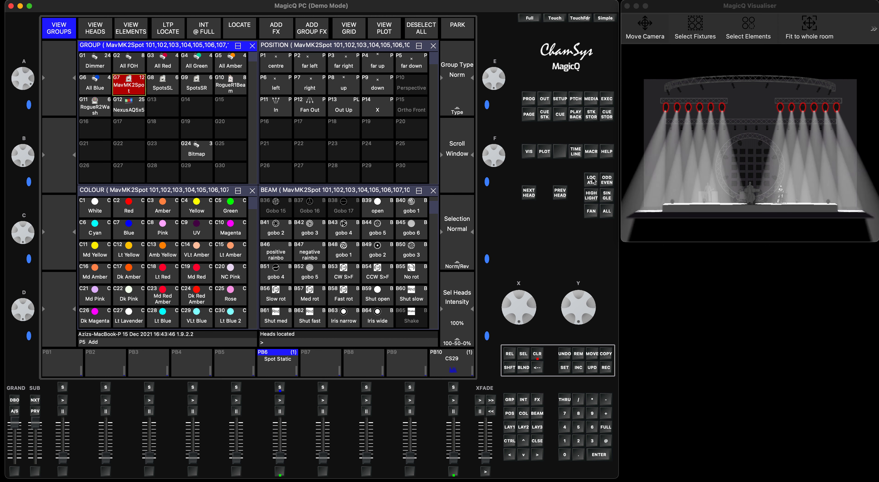
left_click(537, 413)
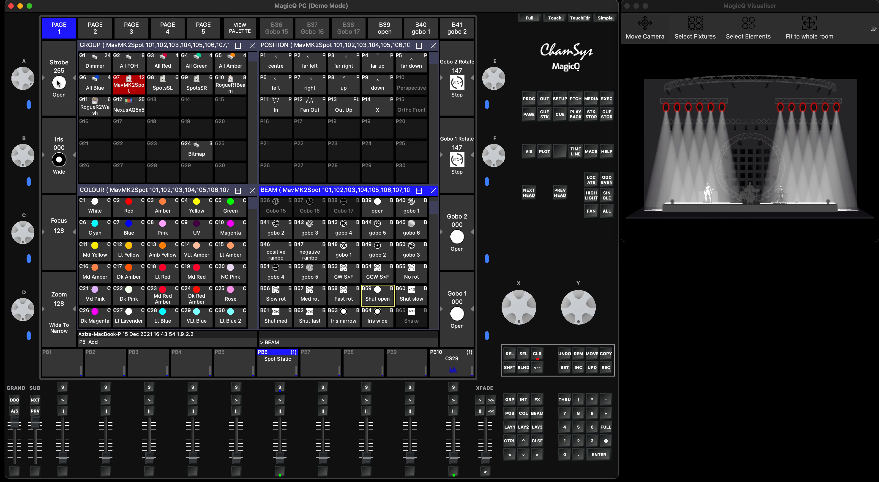
left_click(539, 355)
left_click(538, 355)
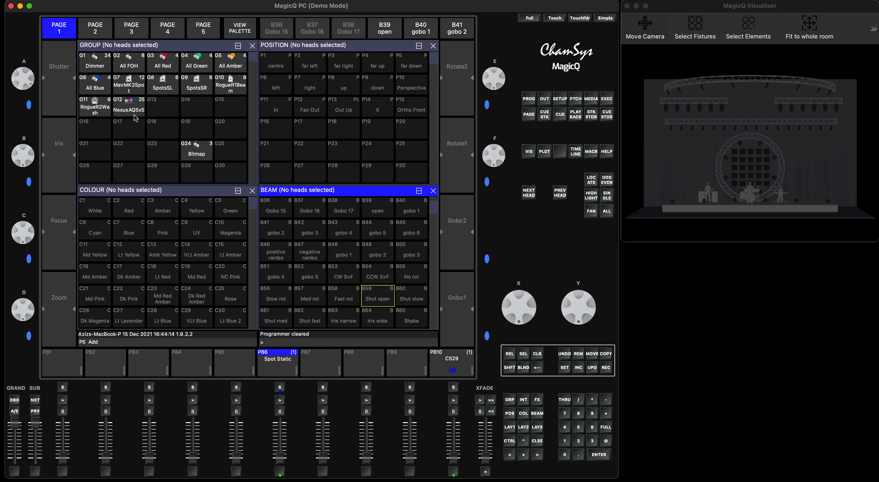
Select the MavMK2Spot group, try its Strobe attribute across its range, and apply the Shut open beam palette (B59)
left_click(131, 83)
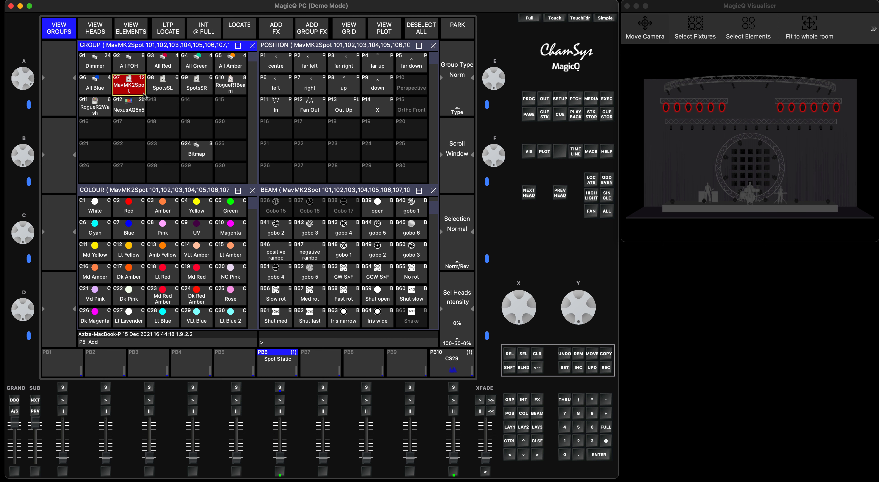
left_click(537, 413)
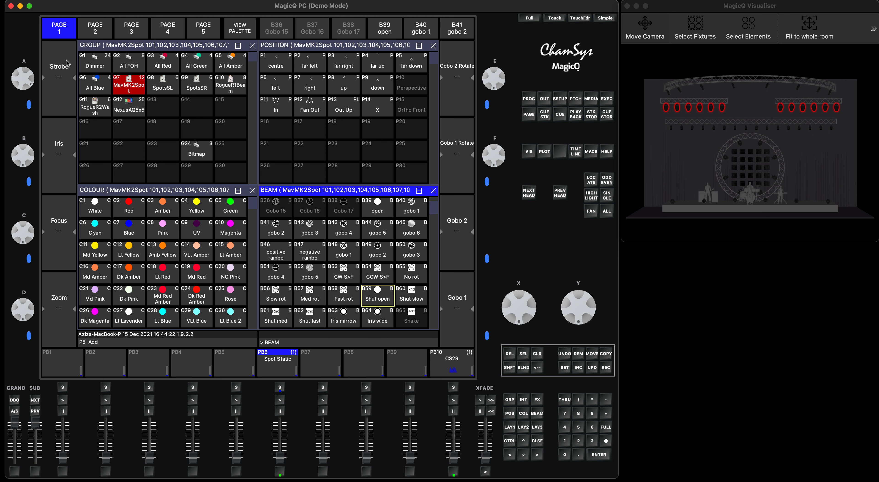
left_click(28, 80)
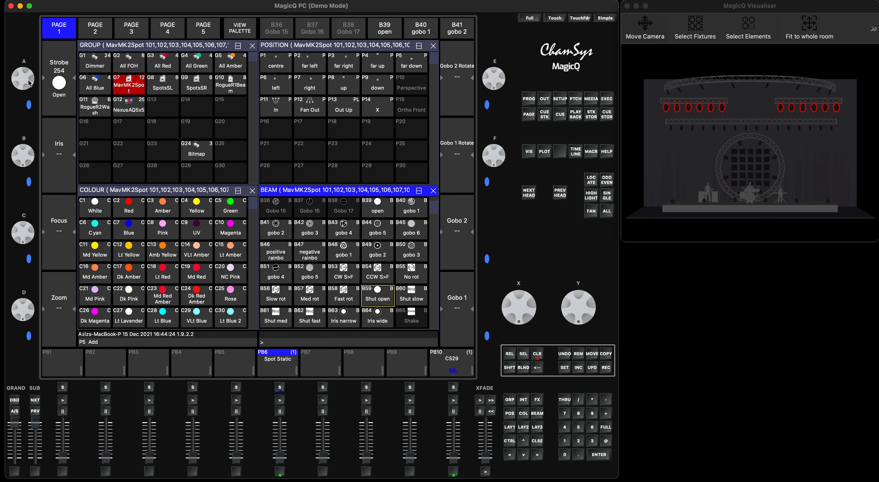
mouse_move(28, 80)
left_mouse_down()
mouse_move(20, 55)
mouse_move(29, 84)
left_mouse_up()
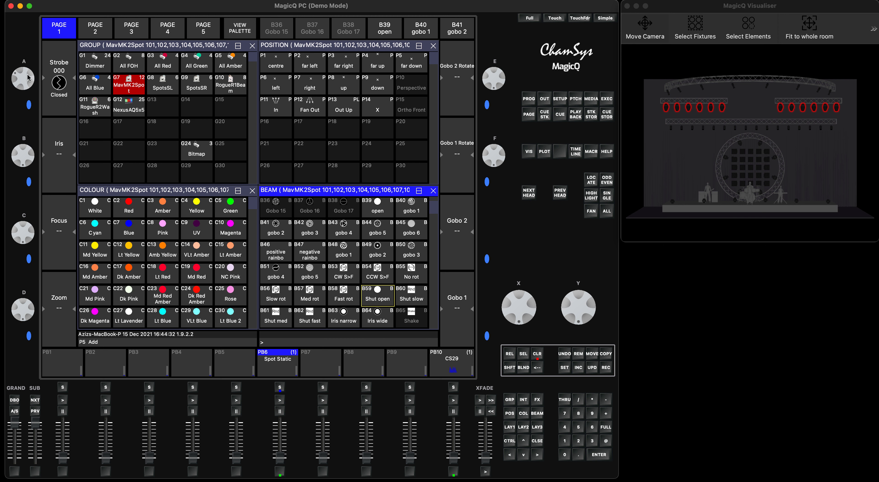
left_click(388, 294)
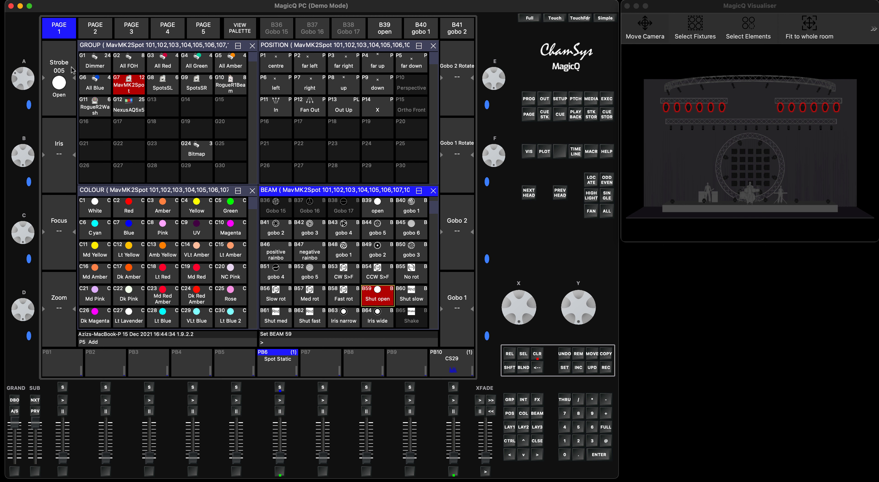
Record the MavMK2Spot Shut open setting as cue Q100 in the cue store
left_click(608, 116)
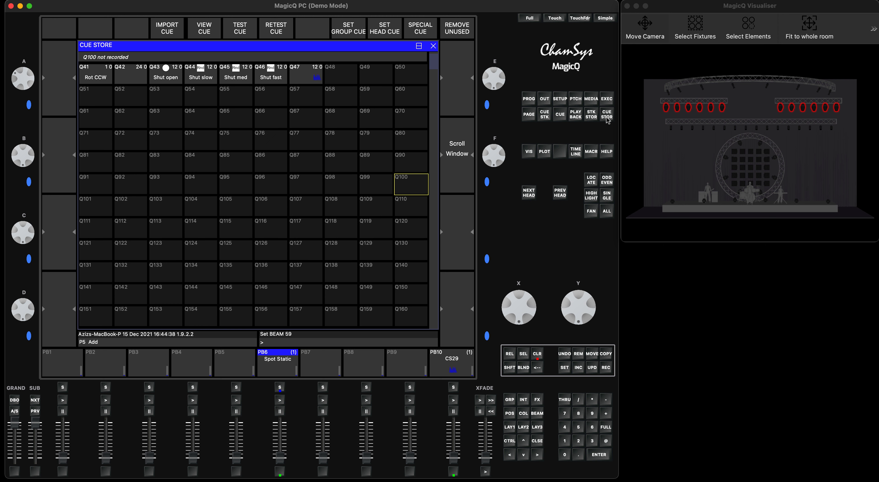
left_click(607, 368)
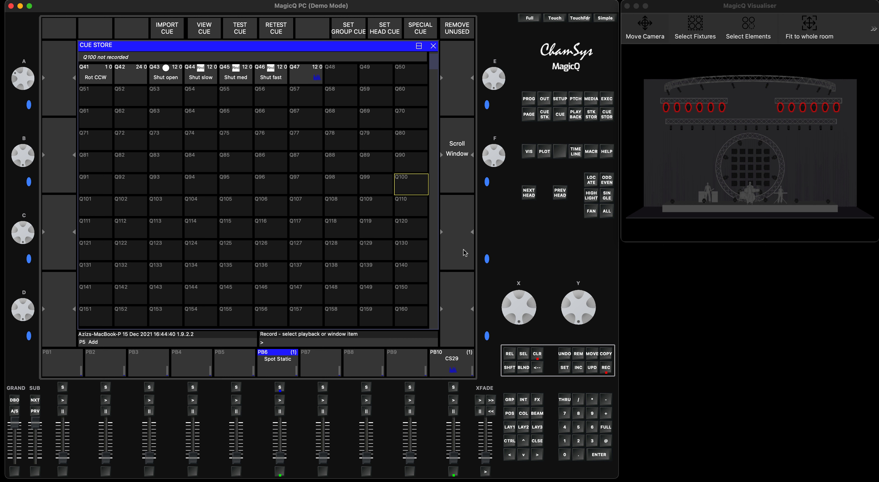
left_click(411, 187)
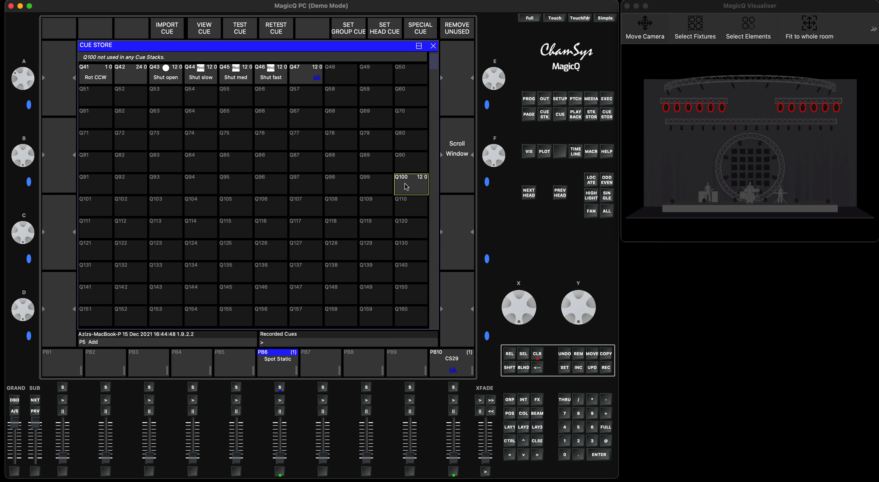
Set cue Q100 as a special cue for both Default and Locate, clear the programmer, and close the cue store
left_click(420, 29)
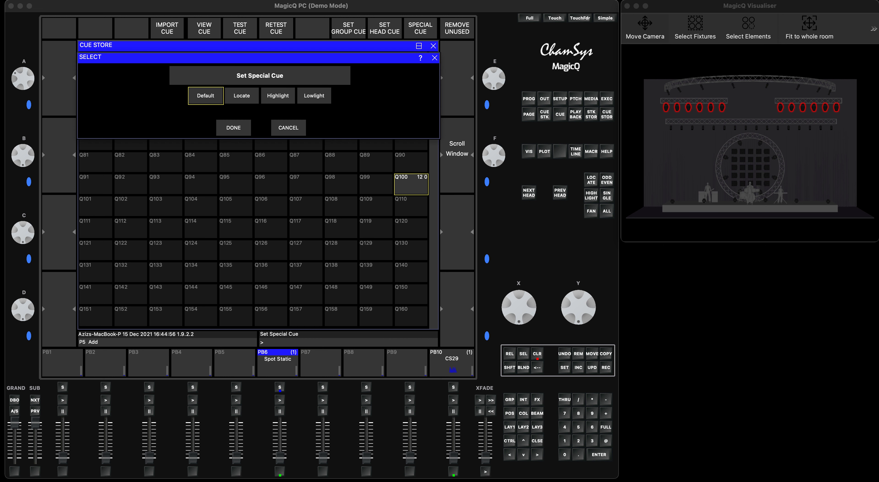
left_click(205, 99)
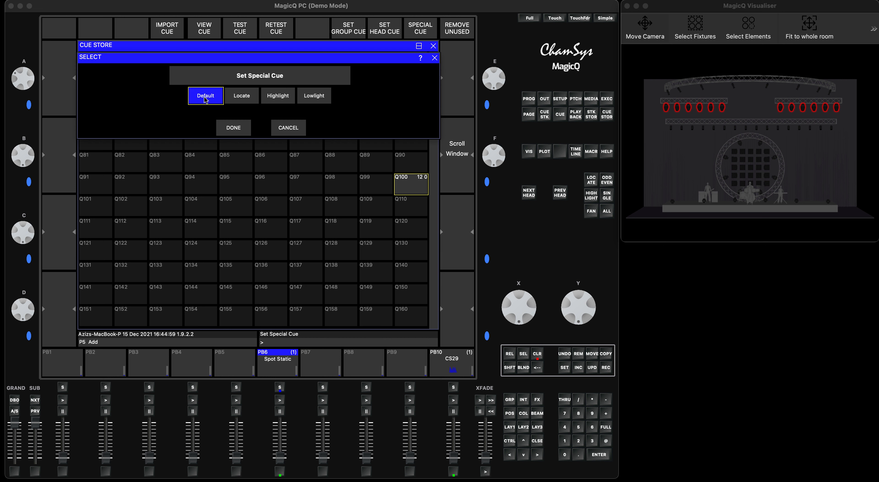
left_click(241, 99)
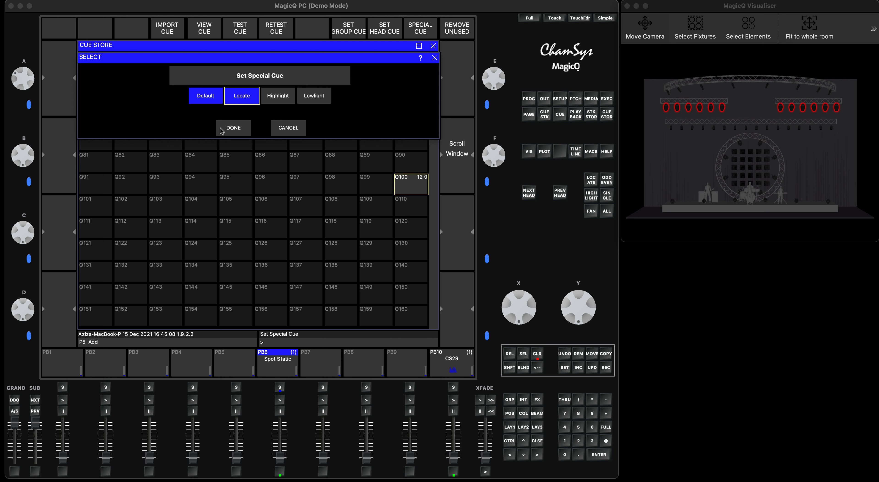
left_click(233, 128)
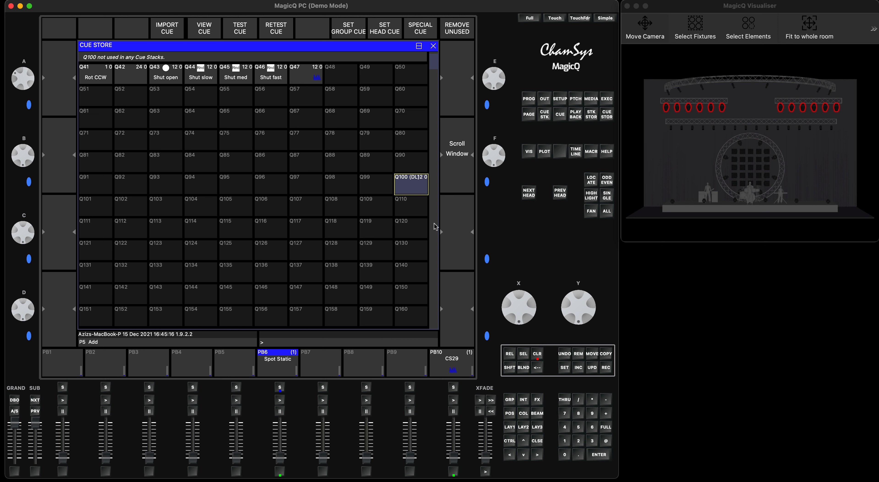
left_click(538, 357)
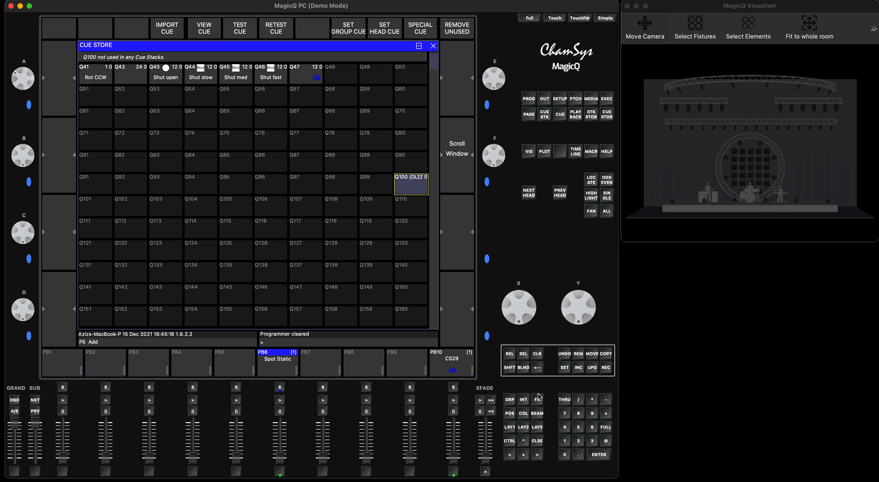
left_click(538, 441)
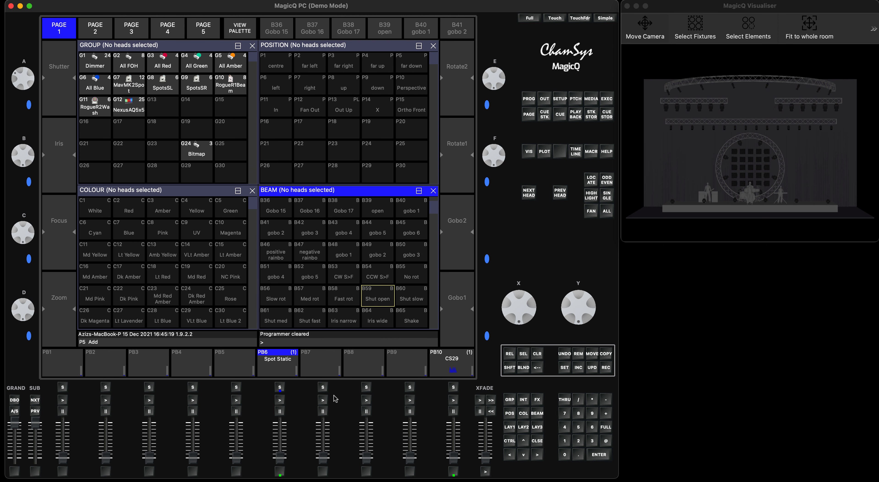
Remove the Strobe attribute of all MavMK2Spot heads from PB6's Spot Static cue and return to the palette layout
left_click(279, 388)
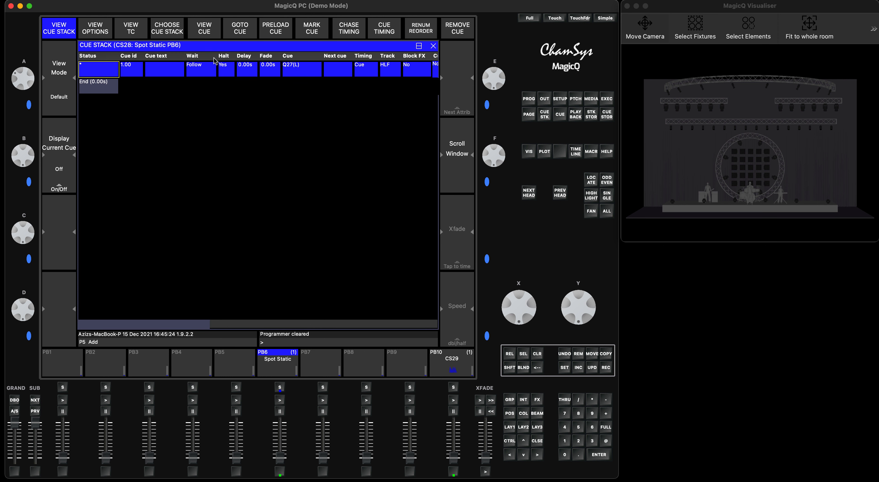
left_click(205, 26)
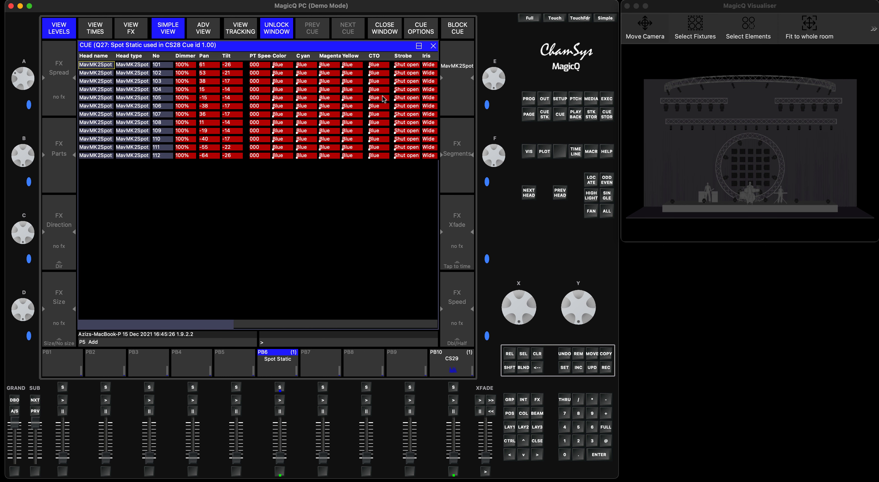
left_click(408, 57)
left_click(409, 56)
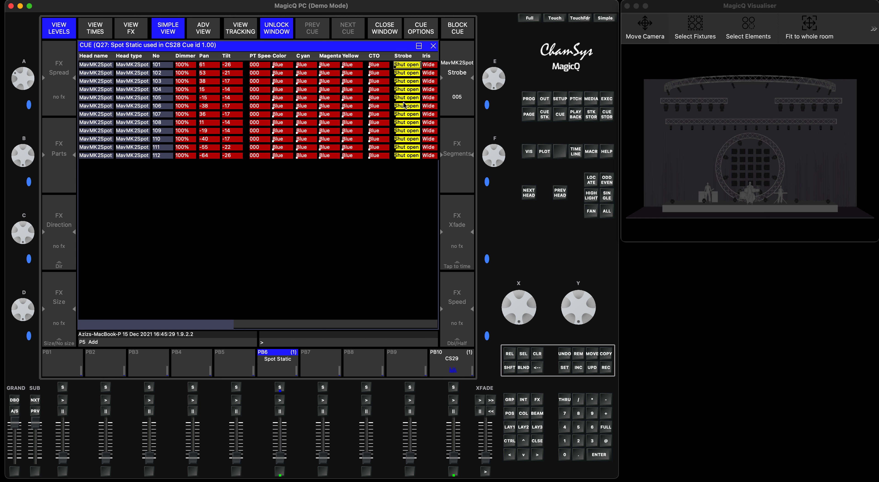
left_click(578, 354)
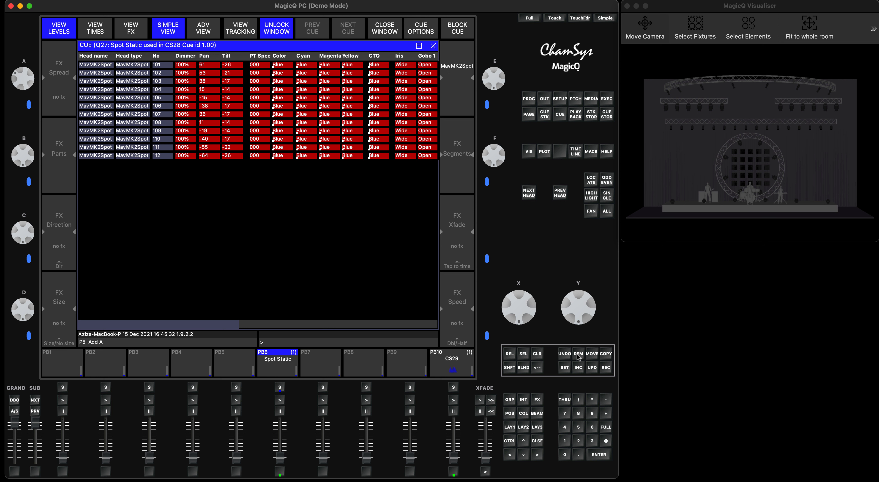
left_click(538, 355)
left_click(509, 426)
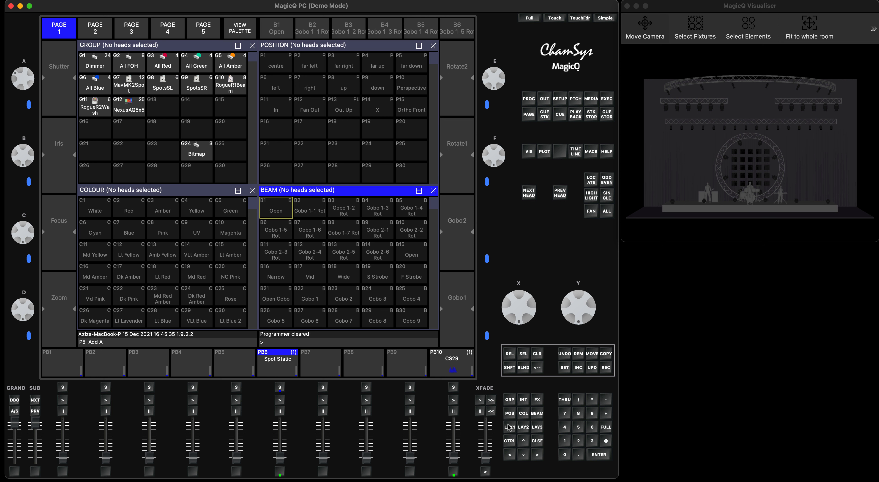
Locate the MavMK2Spot group to check the new locate setting, and clear the programmer
left_click(129, 82)
left_click(592, 179)
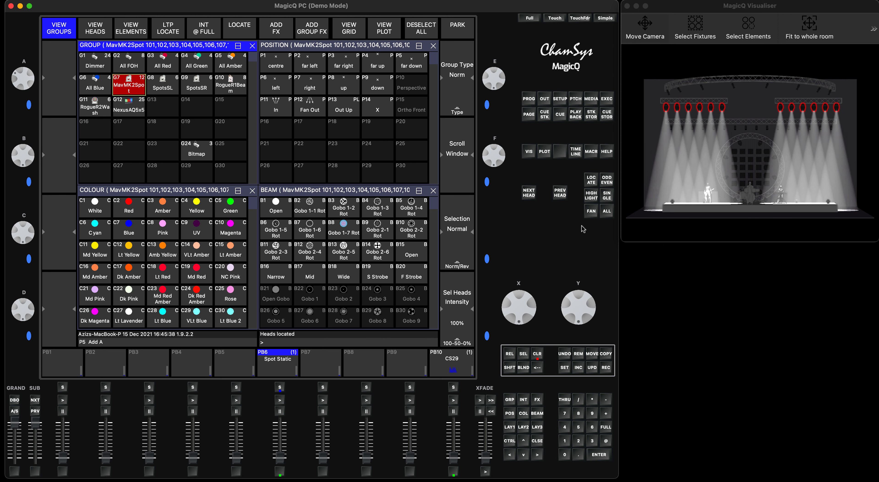
left_click(537, 354)
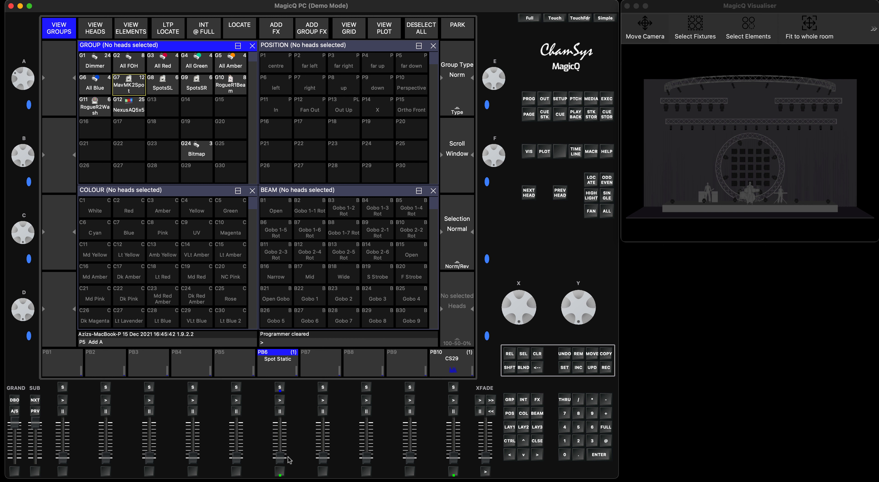
Raise Spot Static on PB6 to full and test the PB10 strobe fader up to full and back to zero
left_click_drag(282, 463, 282, 414)
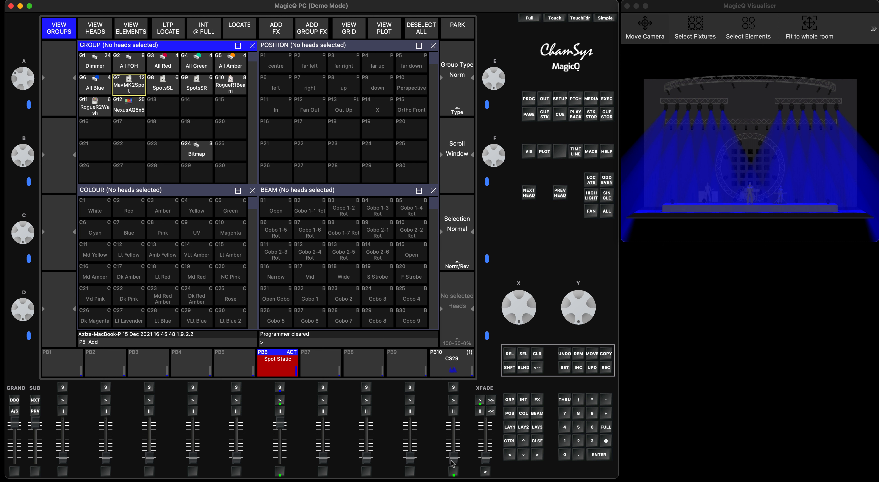
left_click_drag(453, 464, 453, 426)
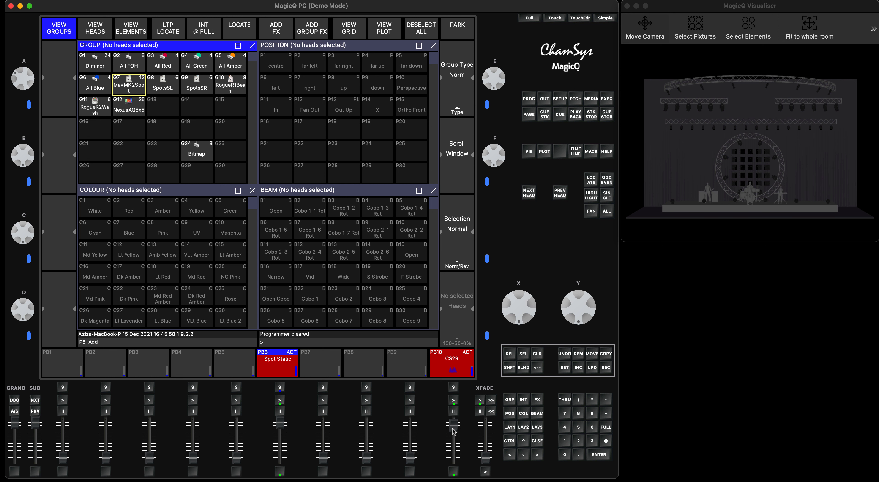
left_click_drag(453, 428, 453, 472)
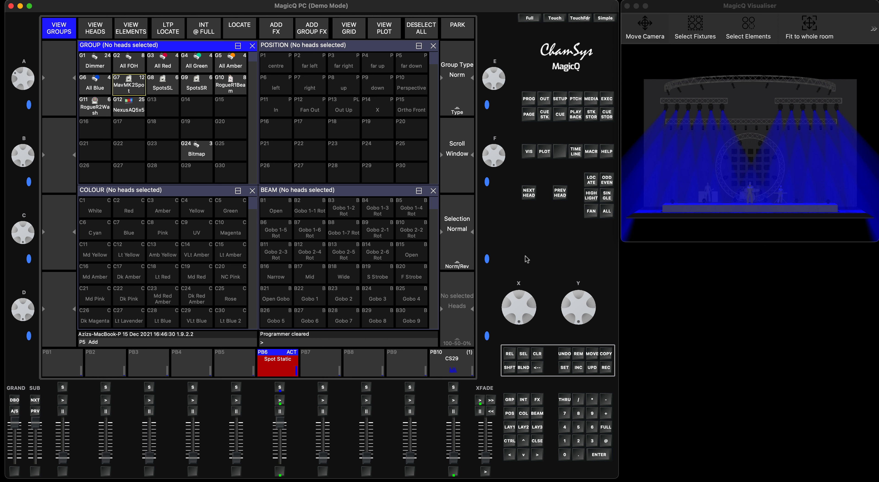
Review cue Q100 and the surrounding cues in the cue store, and close the cue store
left_click(607, 116)
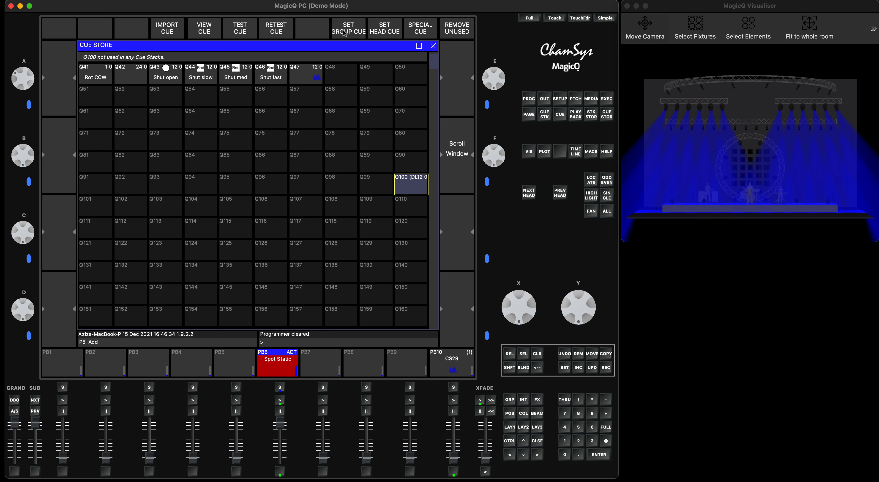
scroll(372, 184, "down", 10)
scroll(377, 182, "up", 7)
scroll(378, 183, "up", 6)
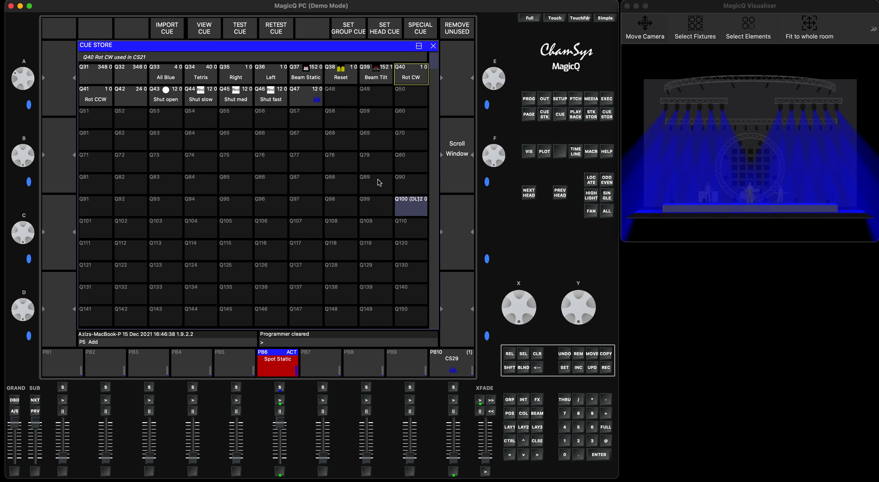
left_click(538, 441)
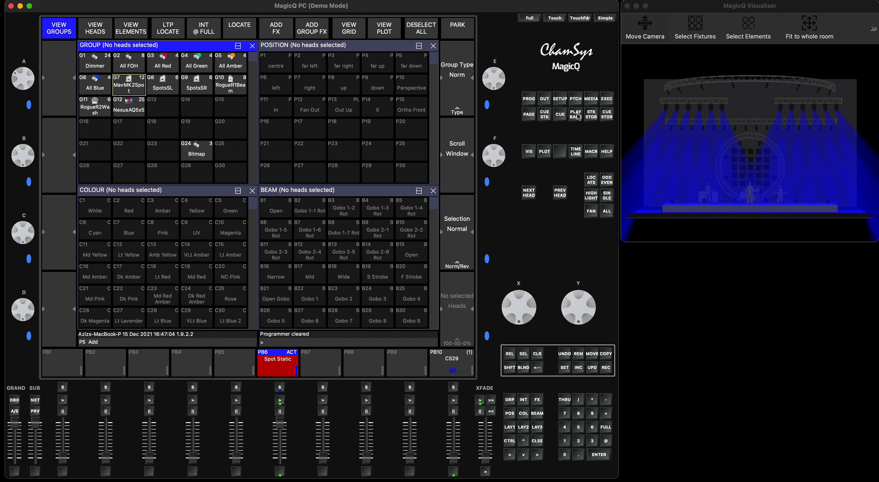
Examine the Strobe channel's Locate and Default values in the MavMK2Spot head's channel list, and return to the palette layout
left_click(577, 100)
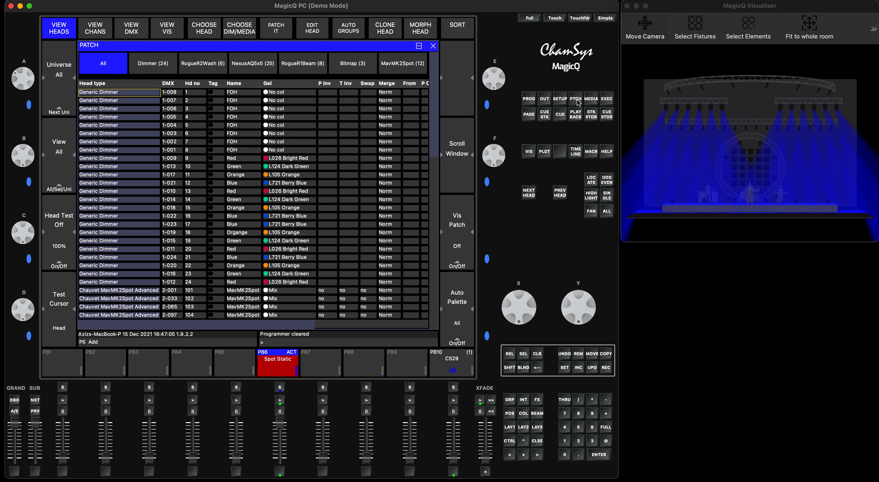
left_click(402, 69)
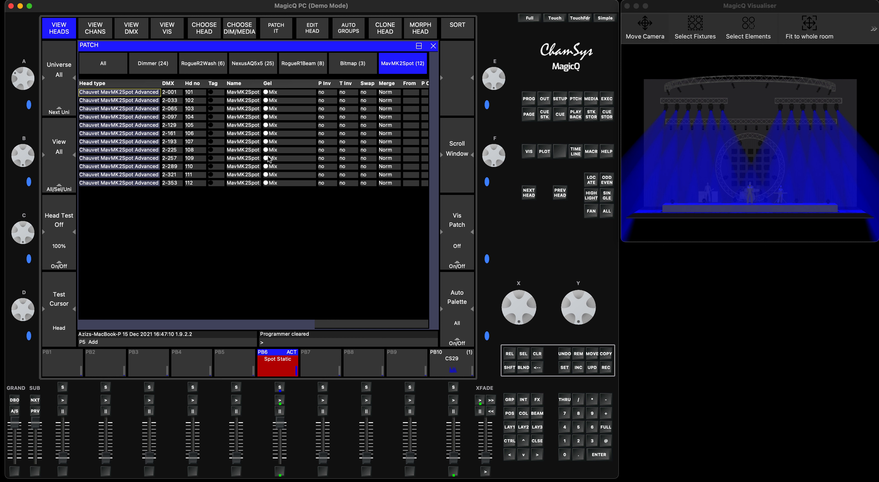
left_click(318, 28)
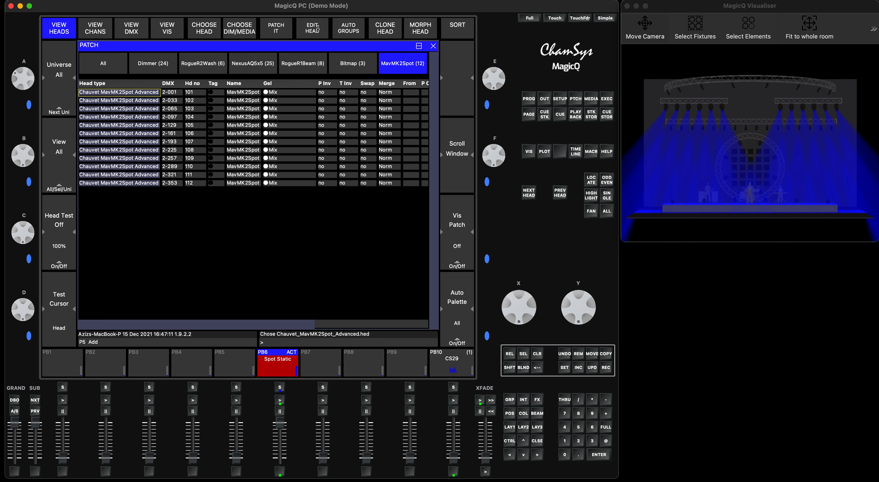
left_click(105, 27)
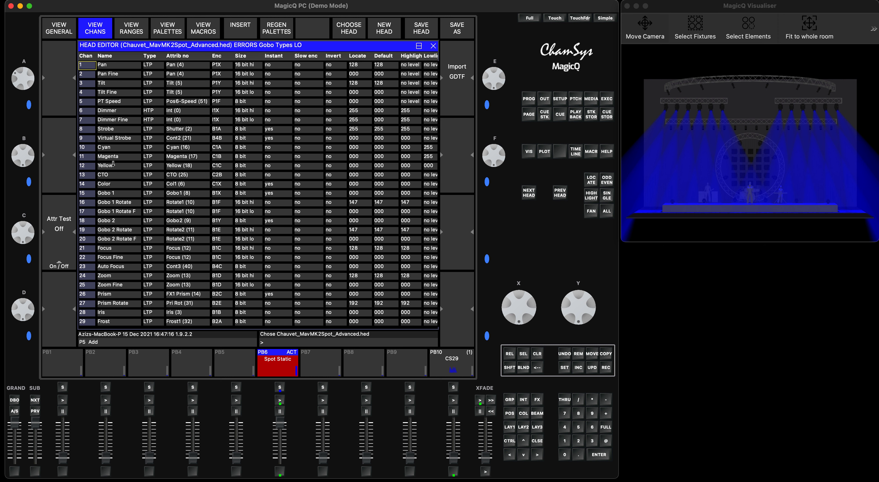
left_click(112, 130)
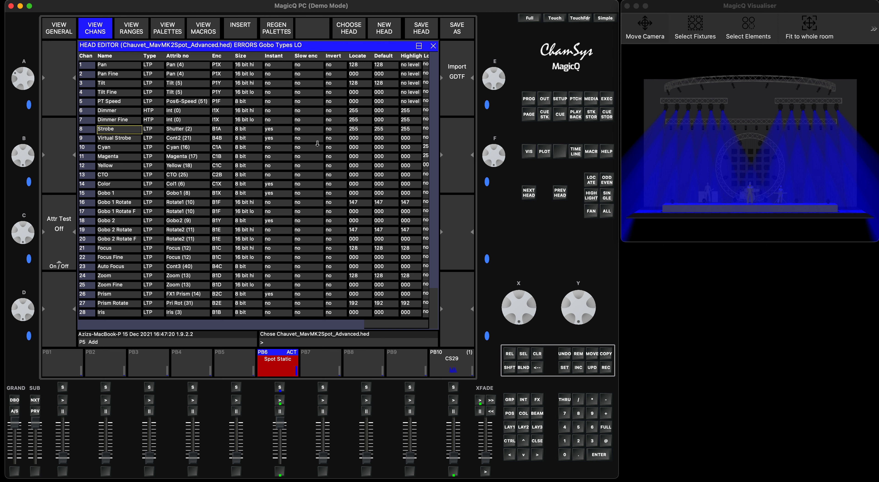
left_click(357, 132)
left_click(538, 441)
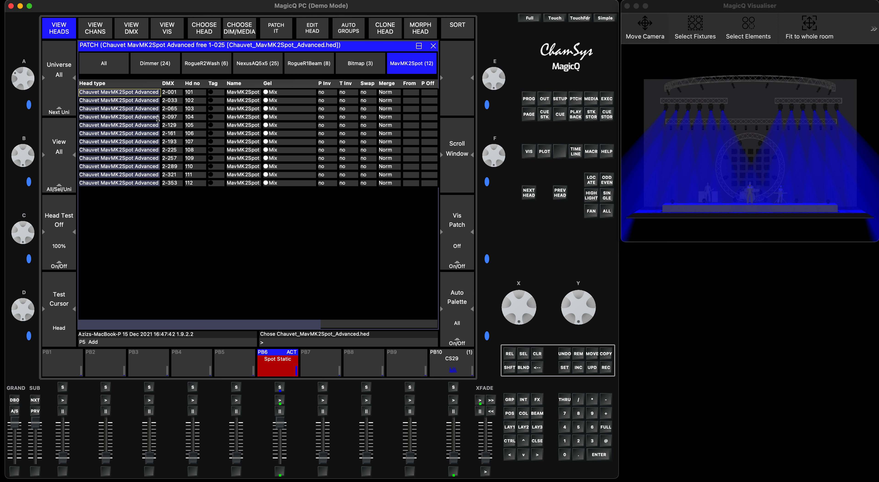
left_click(538, 441)
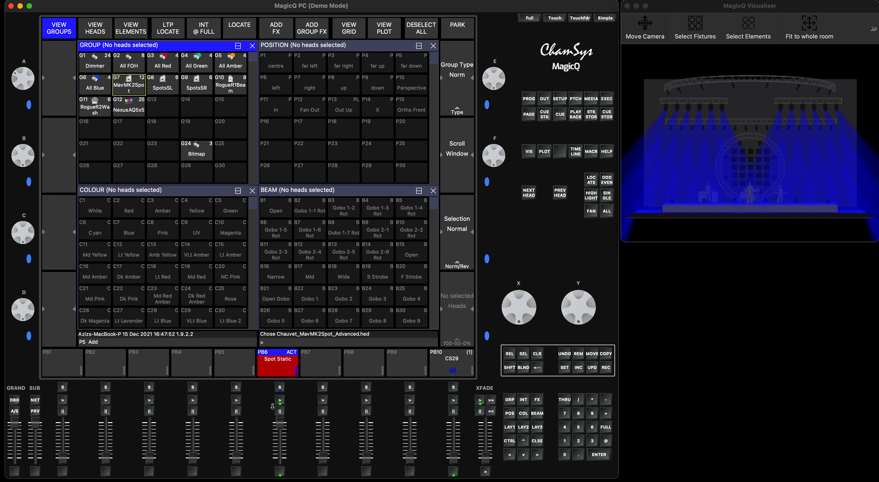
Retest the Spot Static playback on PB6 together with the strobe fader on PB10, returning PB10 to zero
mouse_move(280, 423)
left_mouse_down()
mouse_move(279, 456)
mouse_move(280, 423)
left_mouse_up()
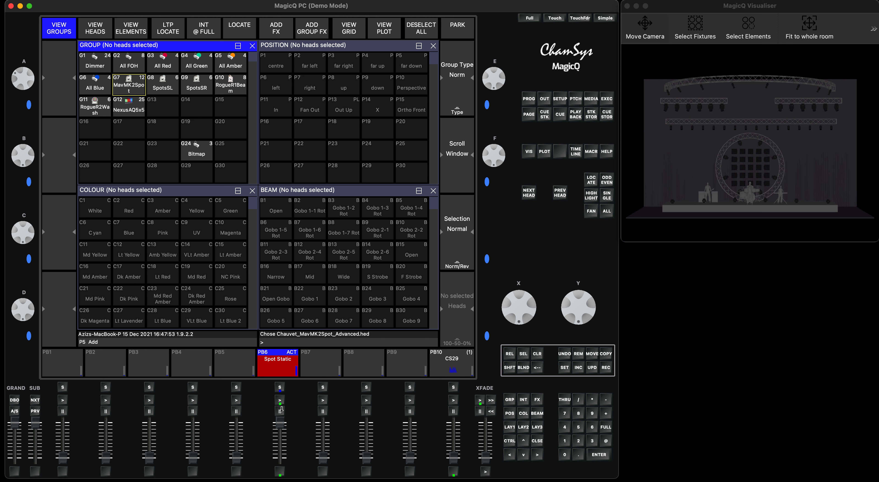
mouse_move(454, 457)
left_mouse_down()
mouse_move(454, 427)
mouse_move(454, 458)
left_mouse_up()
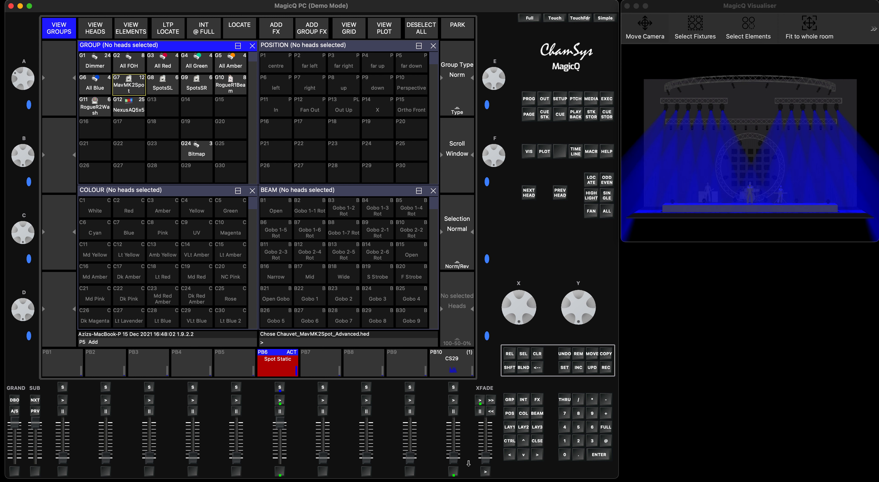